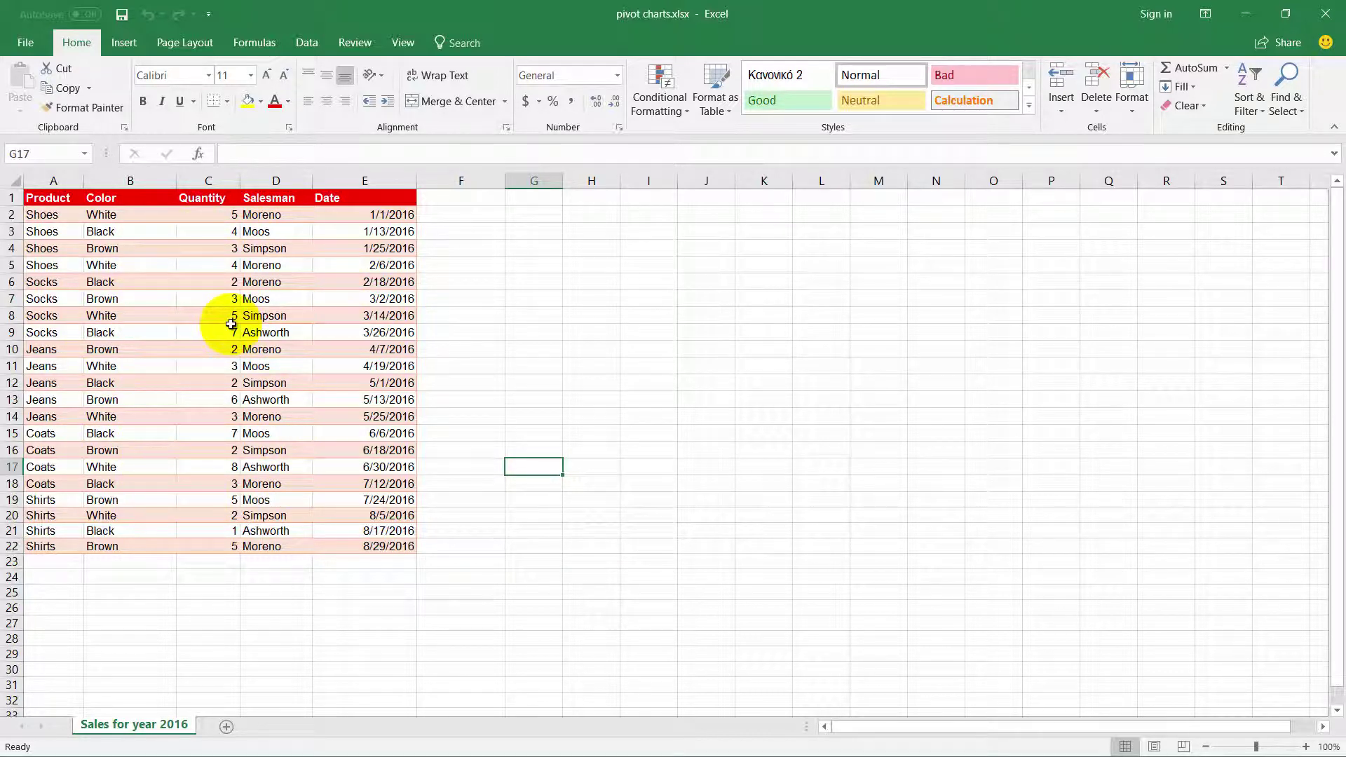
# Step: Insert a PivotChart & PivotTable from the sales range A1:E22 on a new worksheet
pyautogui.click(199, 315)
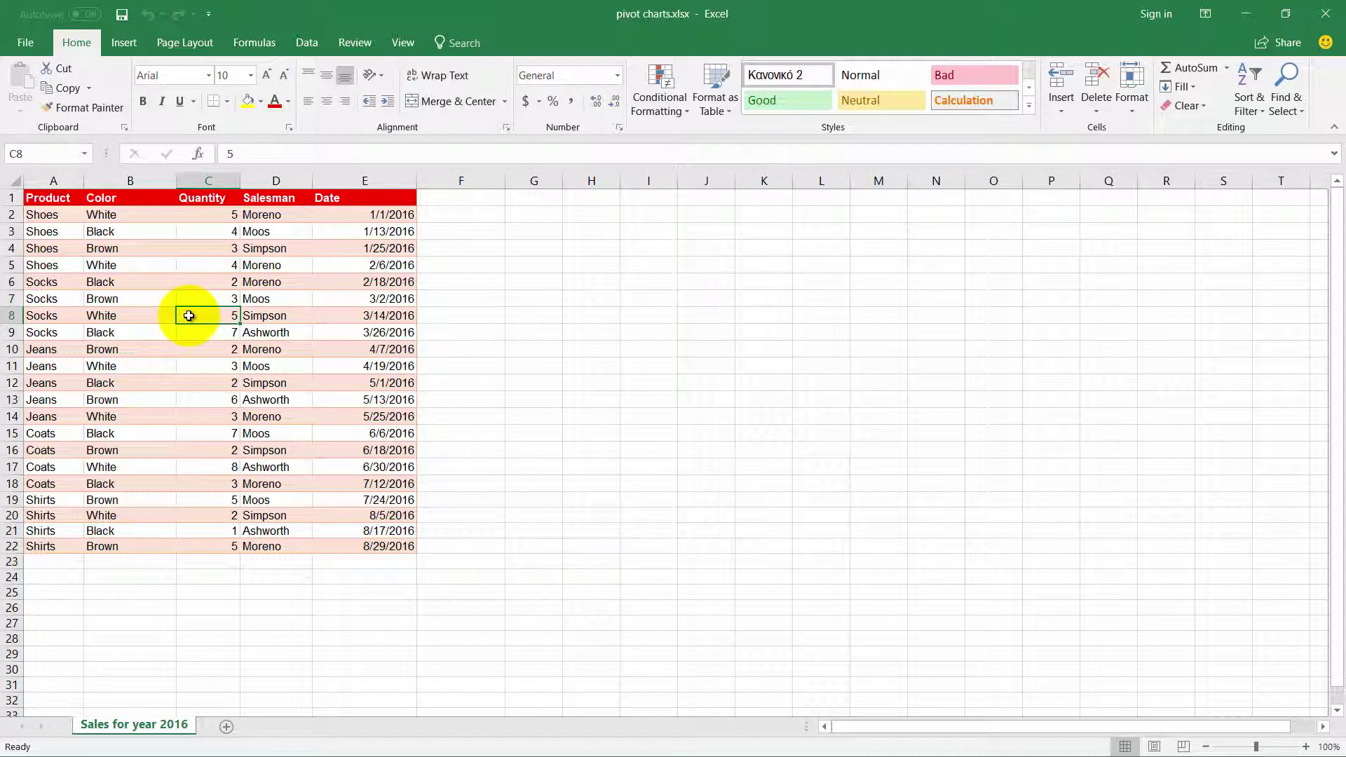
pyautogui.click(123, 43)
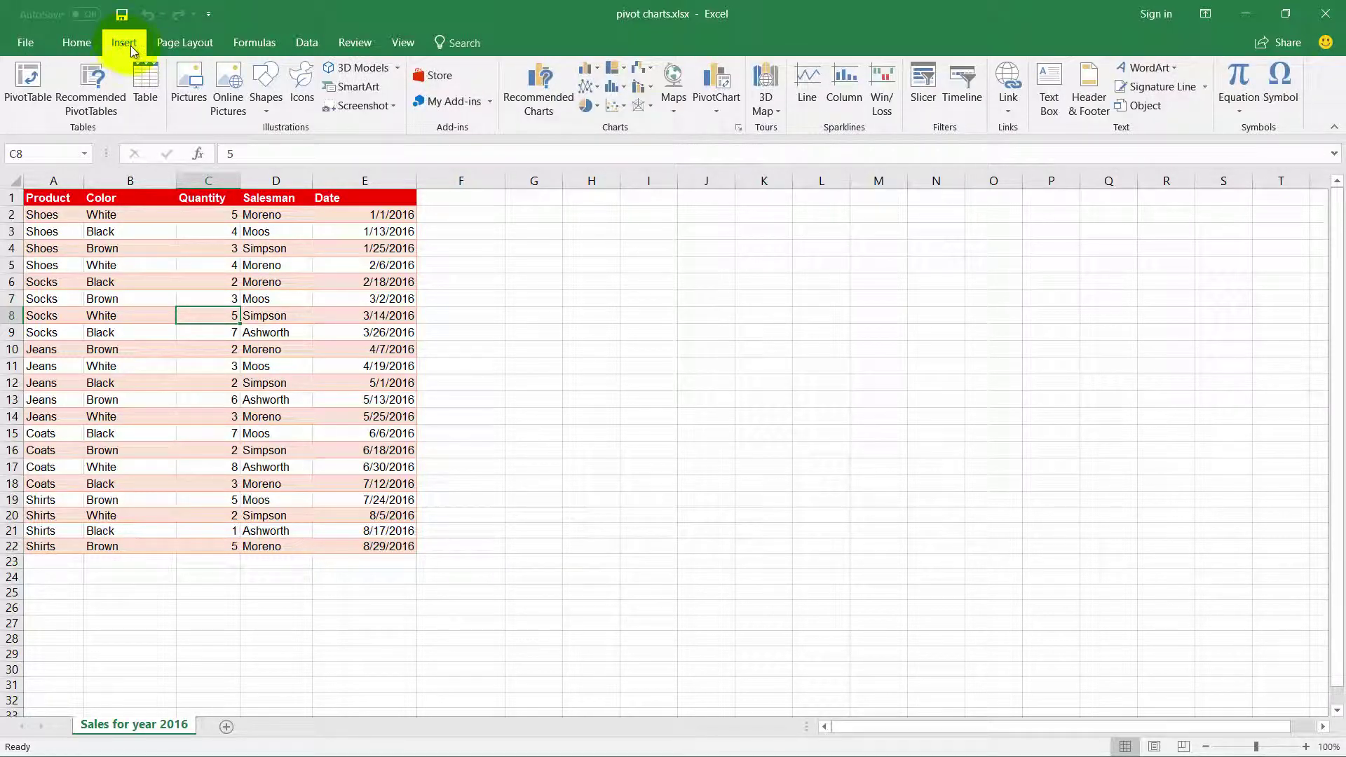
pyautogui.click(718, 112)
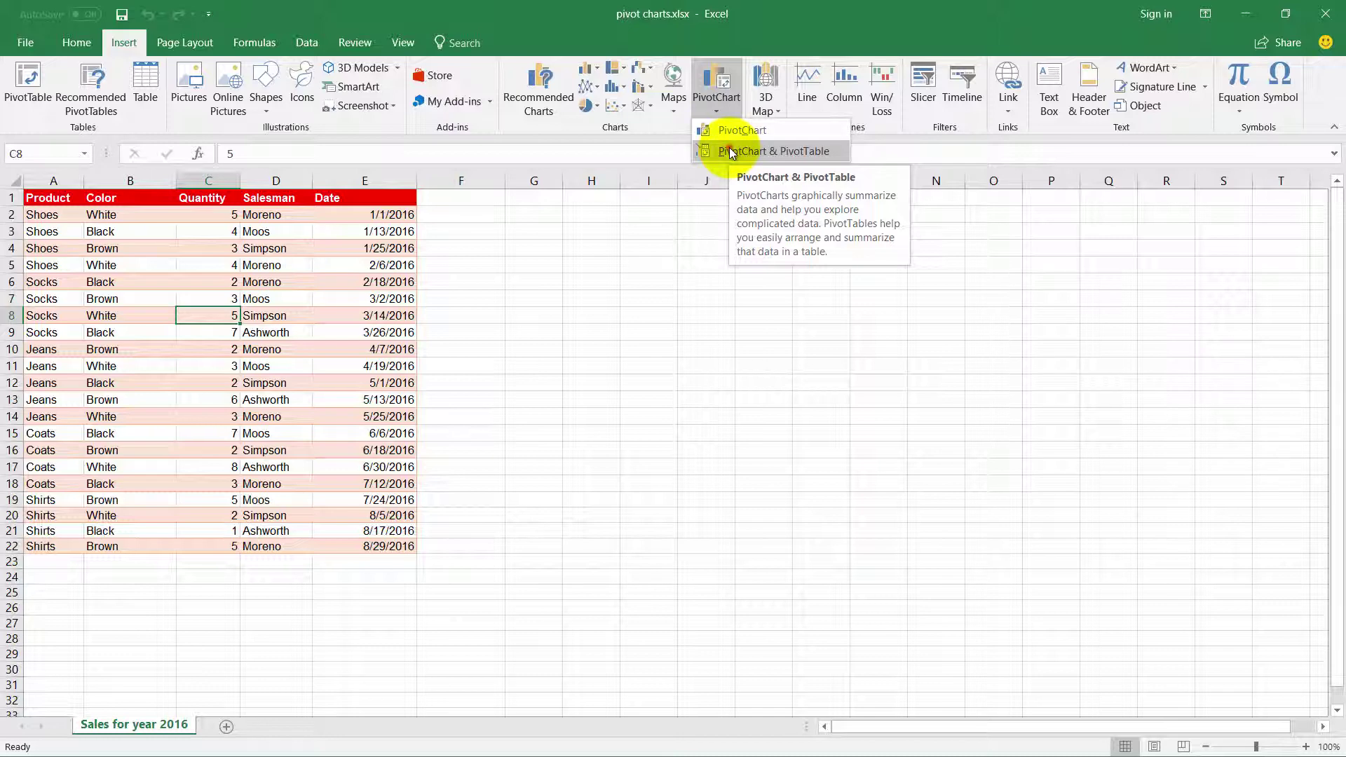
pyautogui.click(729, 151)
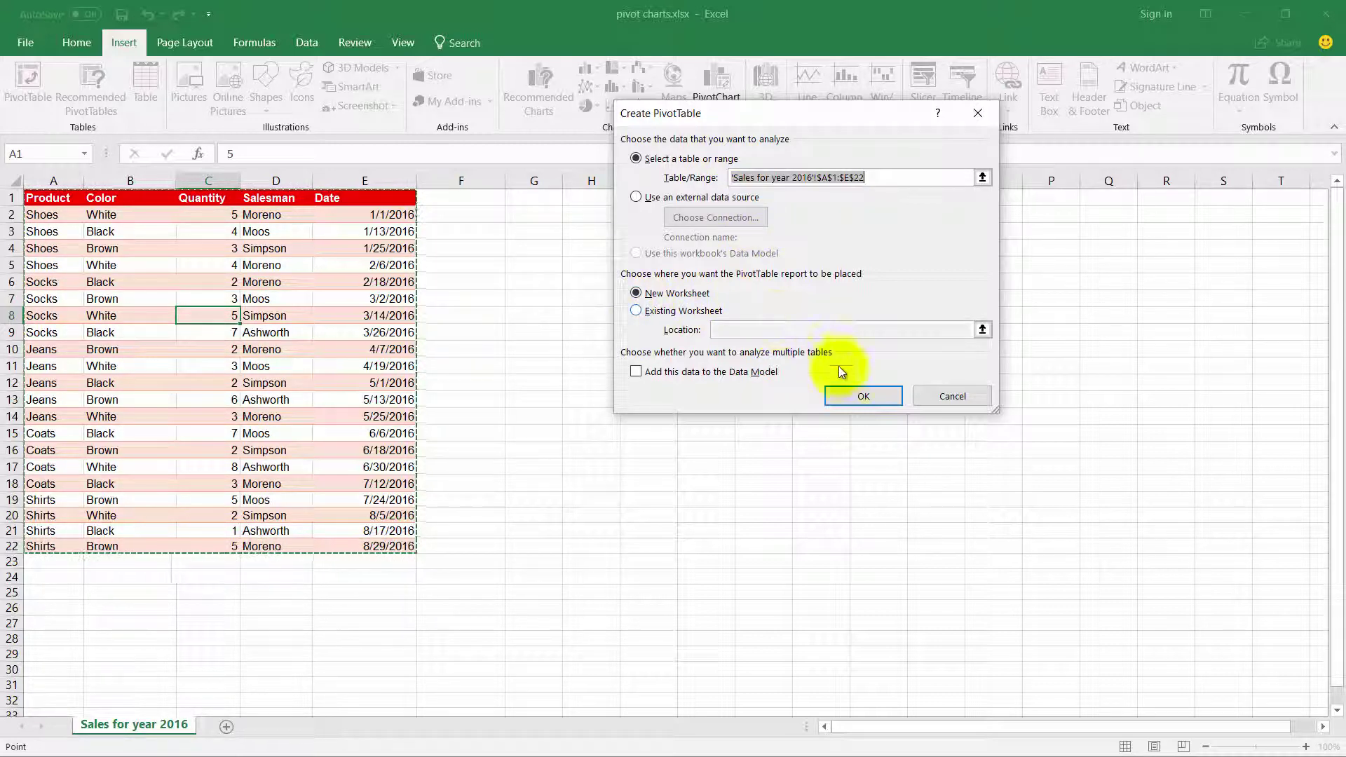
pyautogui.click(851, 394)
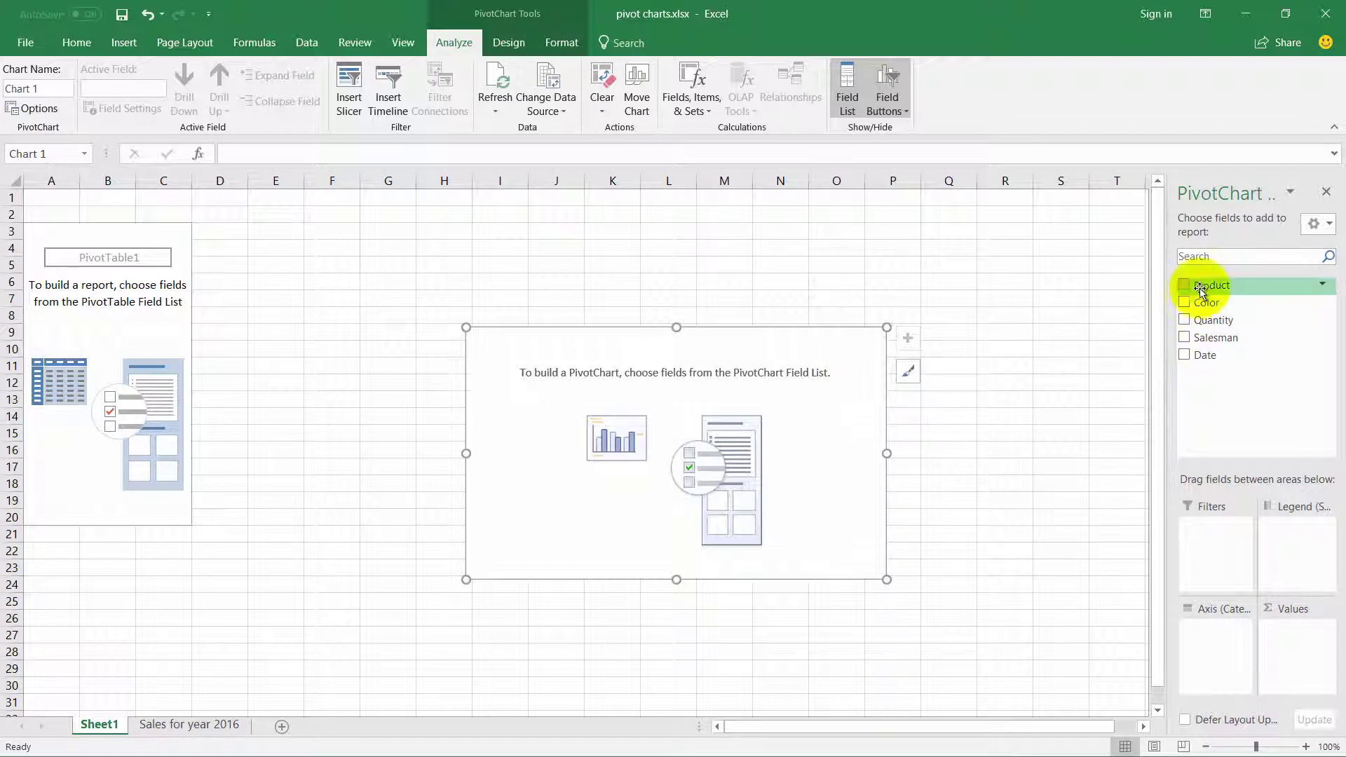
# Step: Place Product in Legend, Salesman on Axis and Quantity in Values, giving Sum of Quantity totalling 82
pyautogui.moveTo(1207, 284); pyautogui.dragTo(1300, 557)
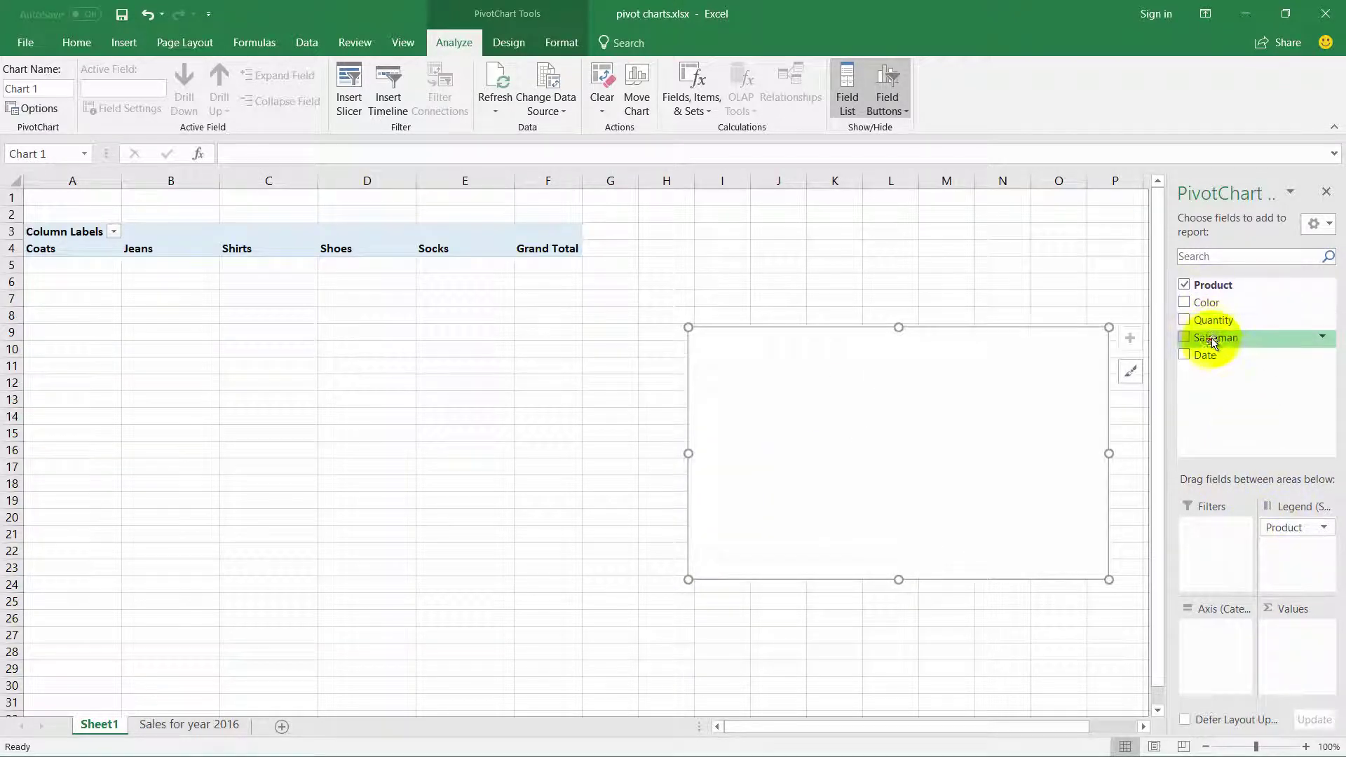
pyautogui.moveTo(1215, 337)
pyautogui.mouseDown()
pyautogui.moveTo(1234, 468)
pyautogui.moveTo(1213, 642)
pyautogui.mouseUp()
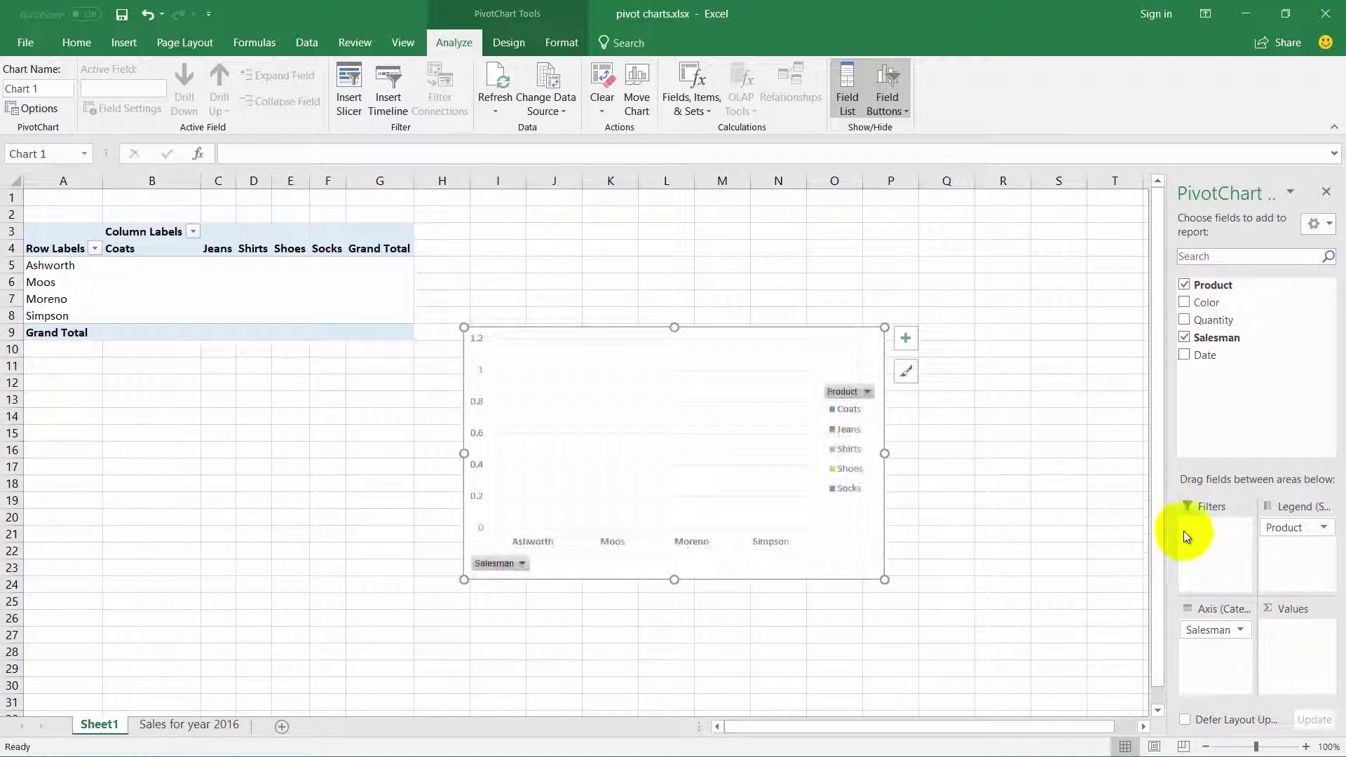
pyautogui.moveTo(1167, 443); pyautogui.dragTo(1095, 443)
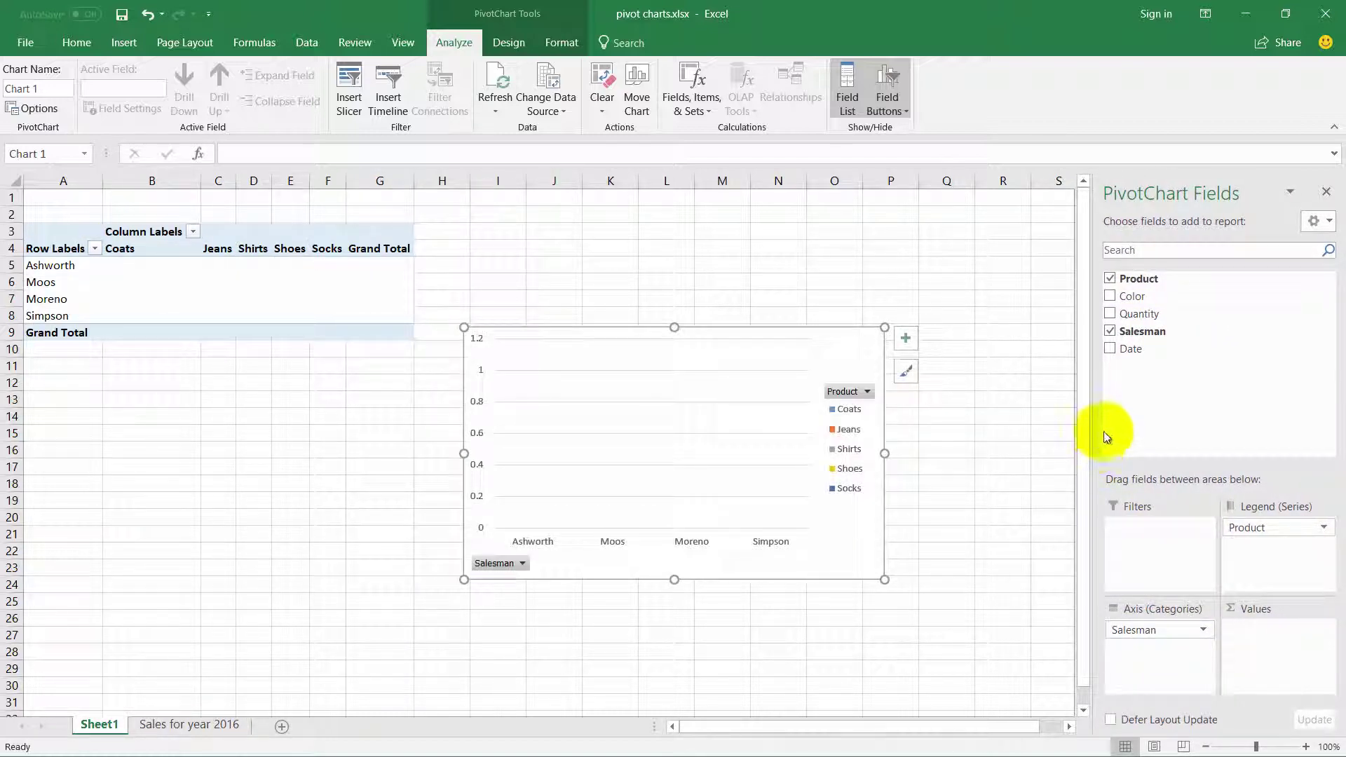
pyautogui.moveTo(1133, 315); pyautogui.dragTo(1292, 635)
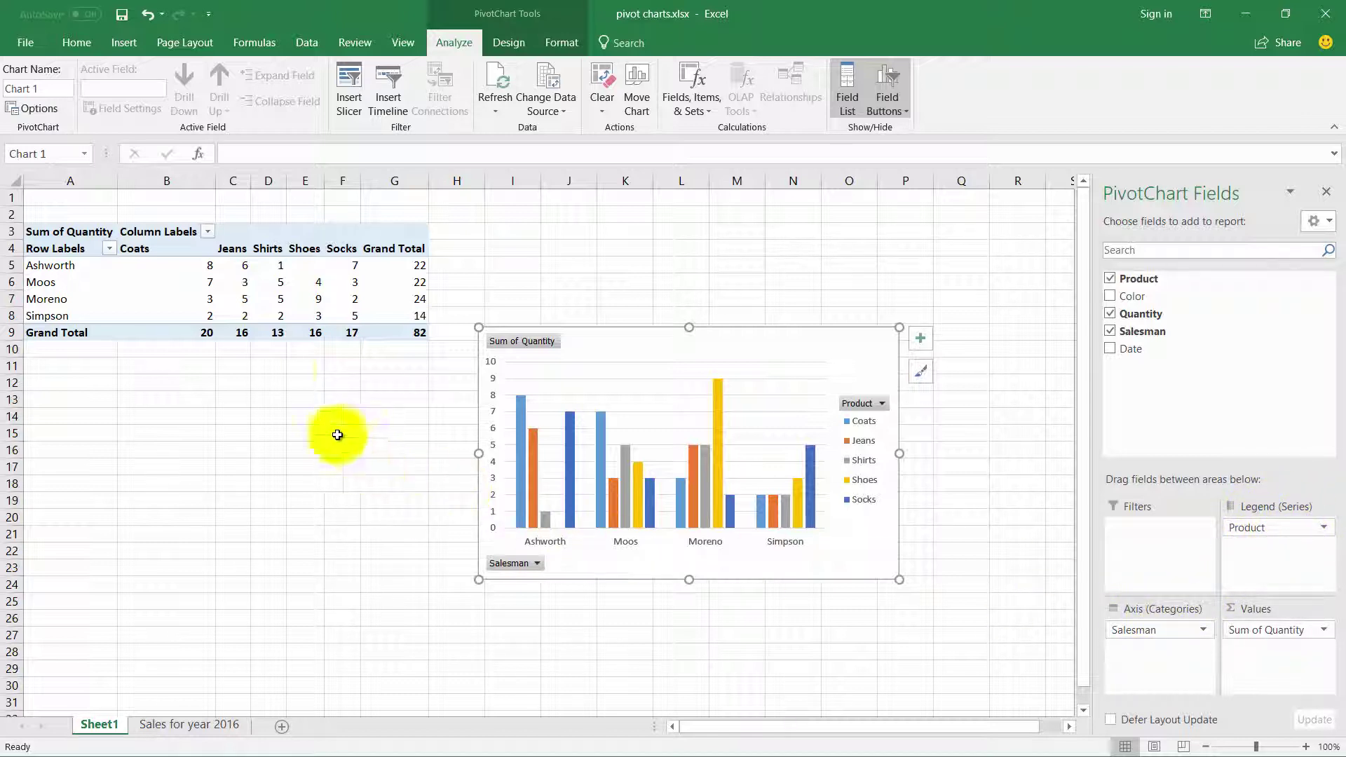
pyautogui.click(174, 280)
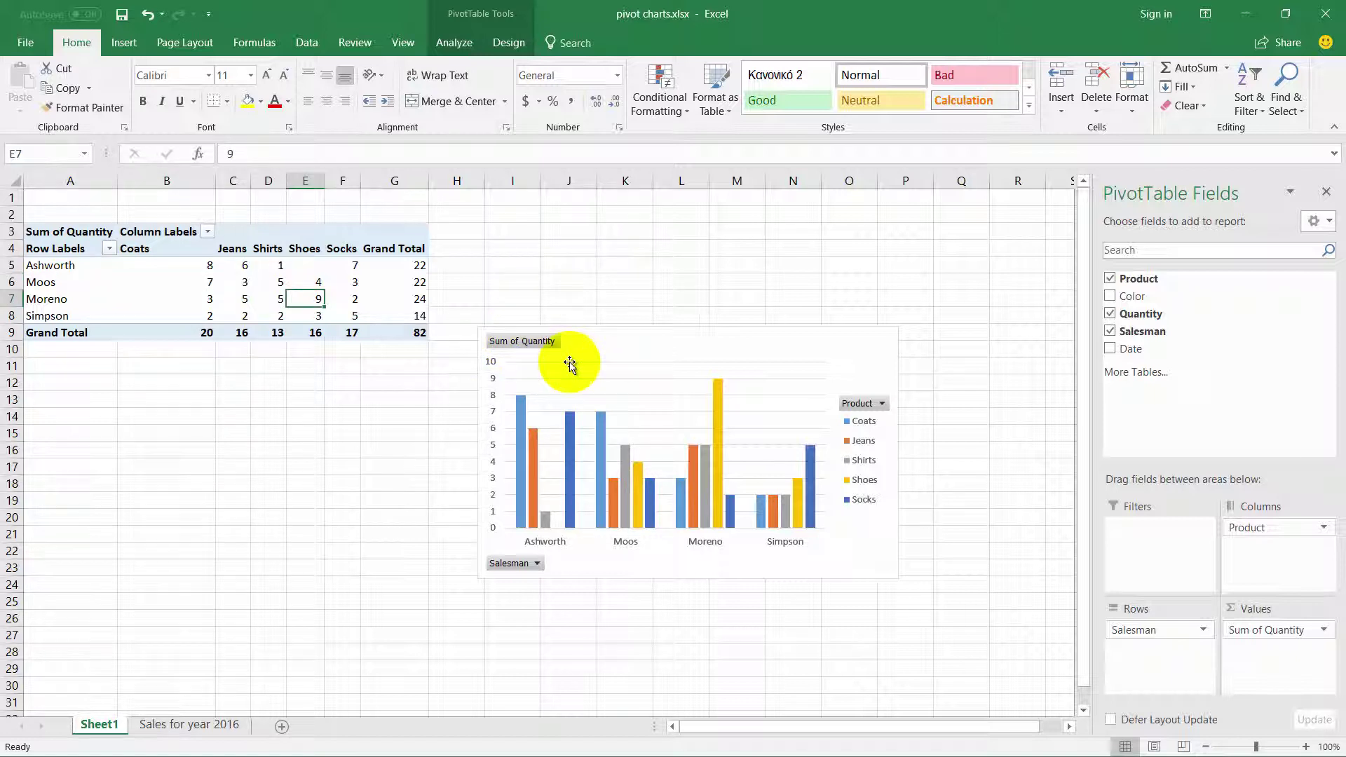
# Step: Switch the Quantity value field's summary from Sum to Count, giving a grand total of 21
pyautogui.click(568, 362)
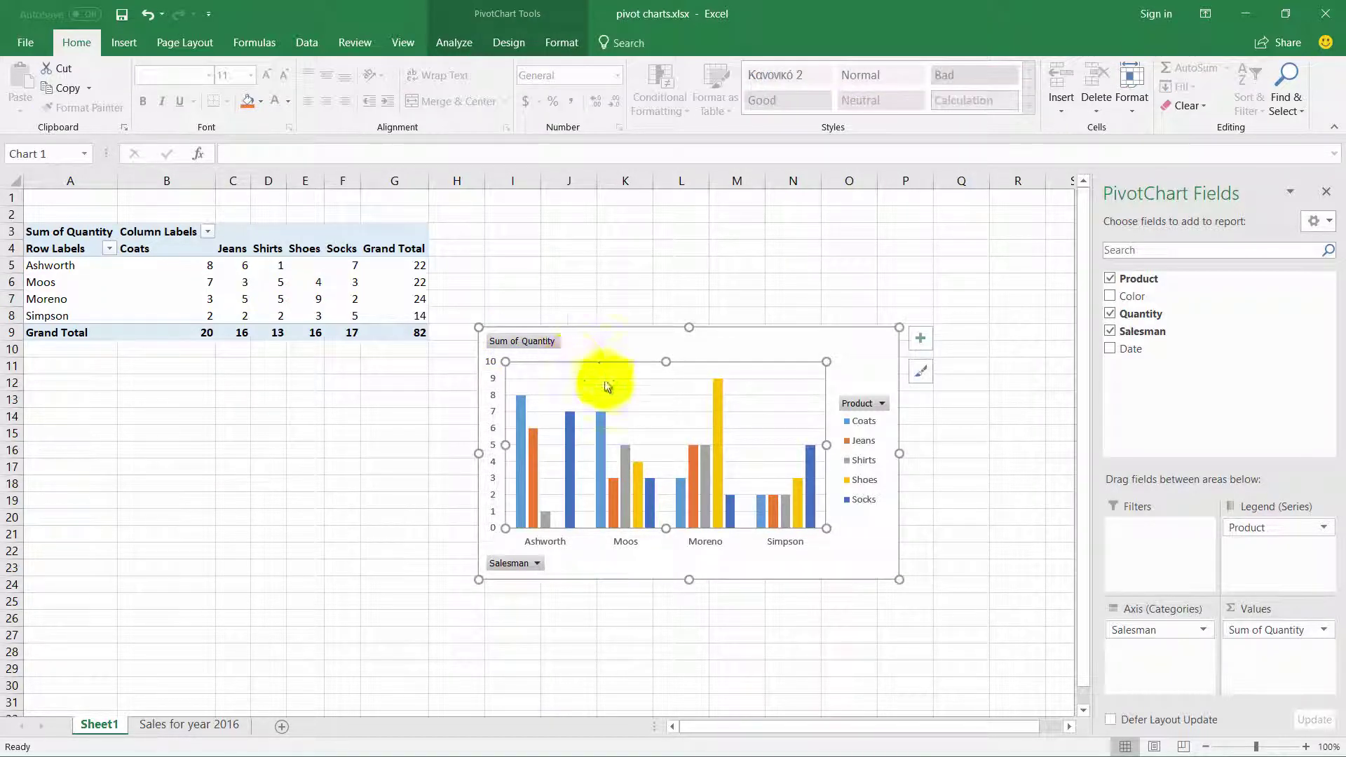
pyautogui.click(1330, 633)
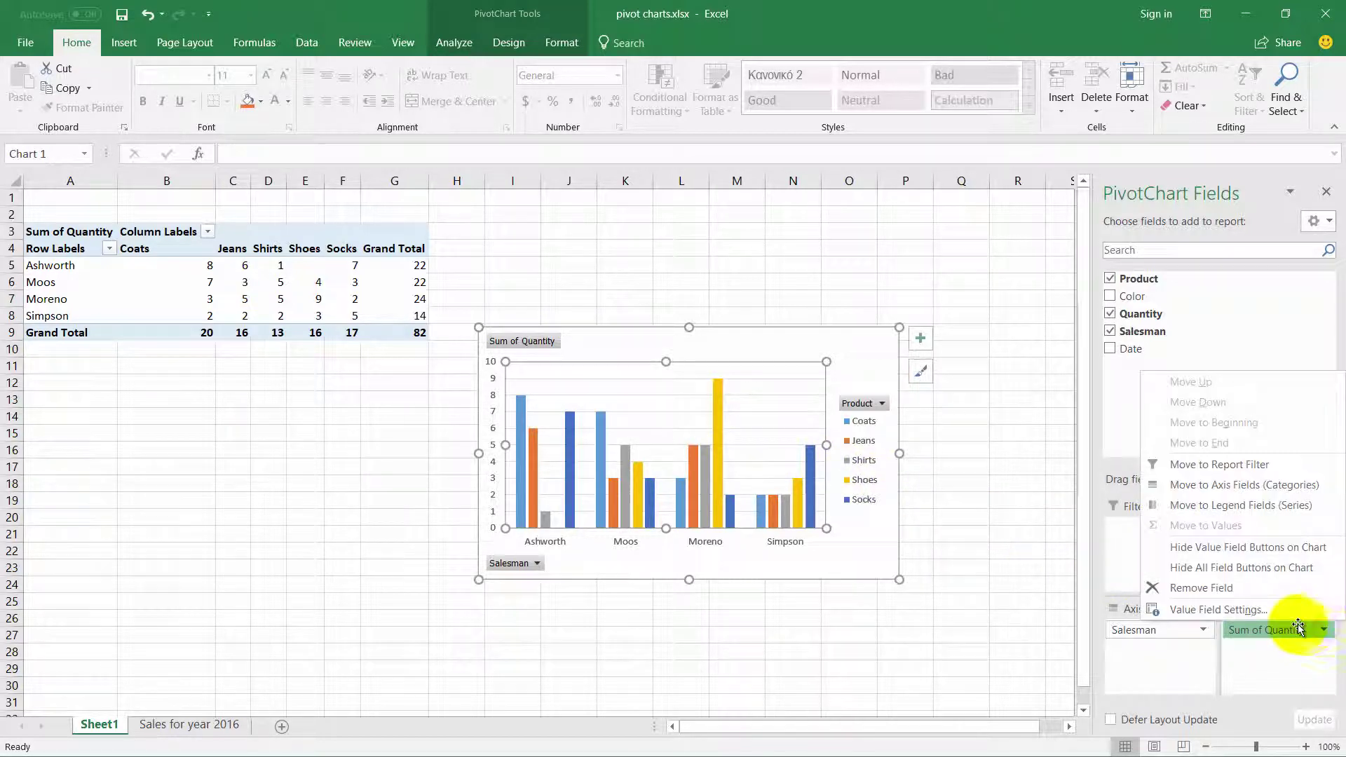
pyautogui.click(1255, 614)
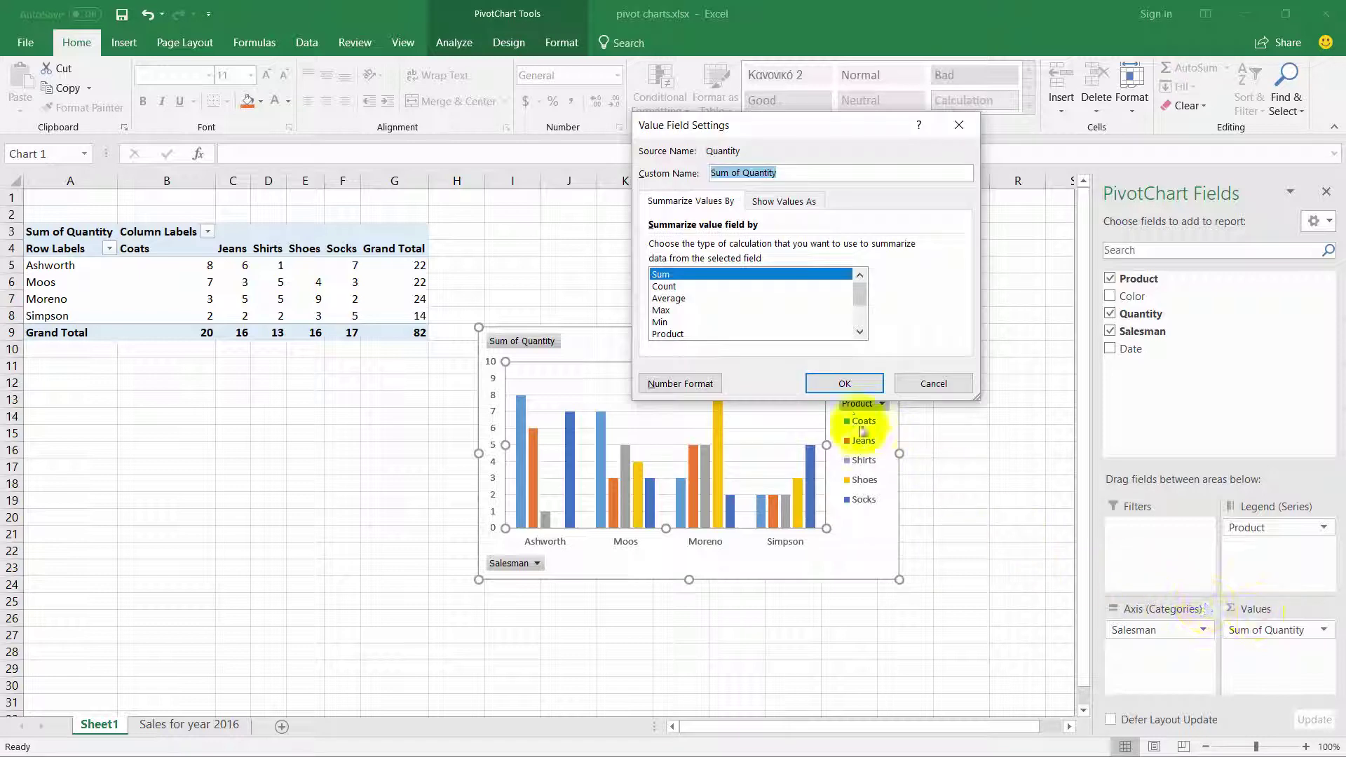
pyautogui.click(665, 287)
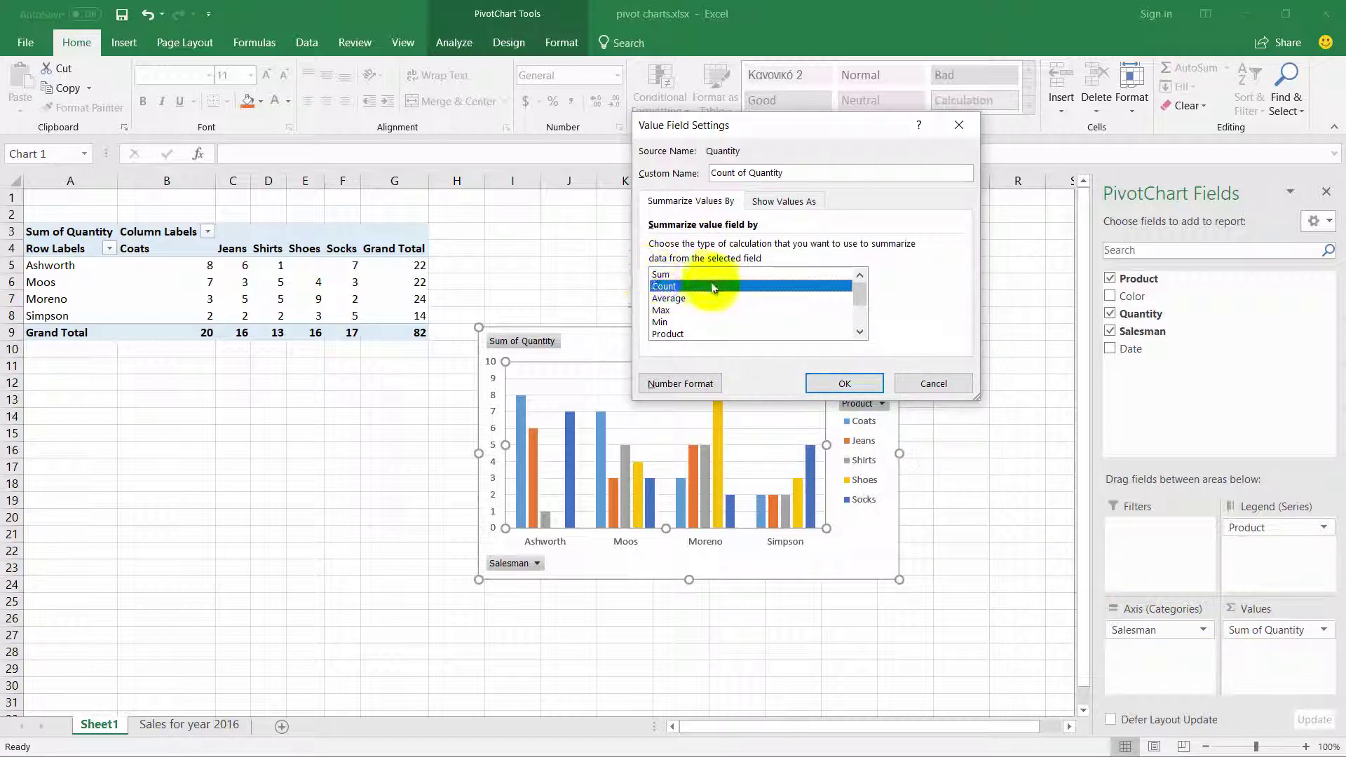
pyautogui.click(862, 386)
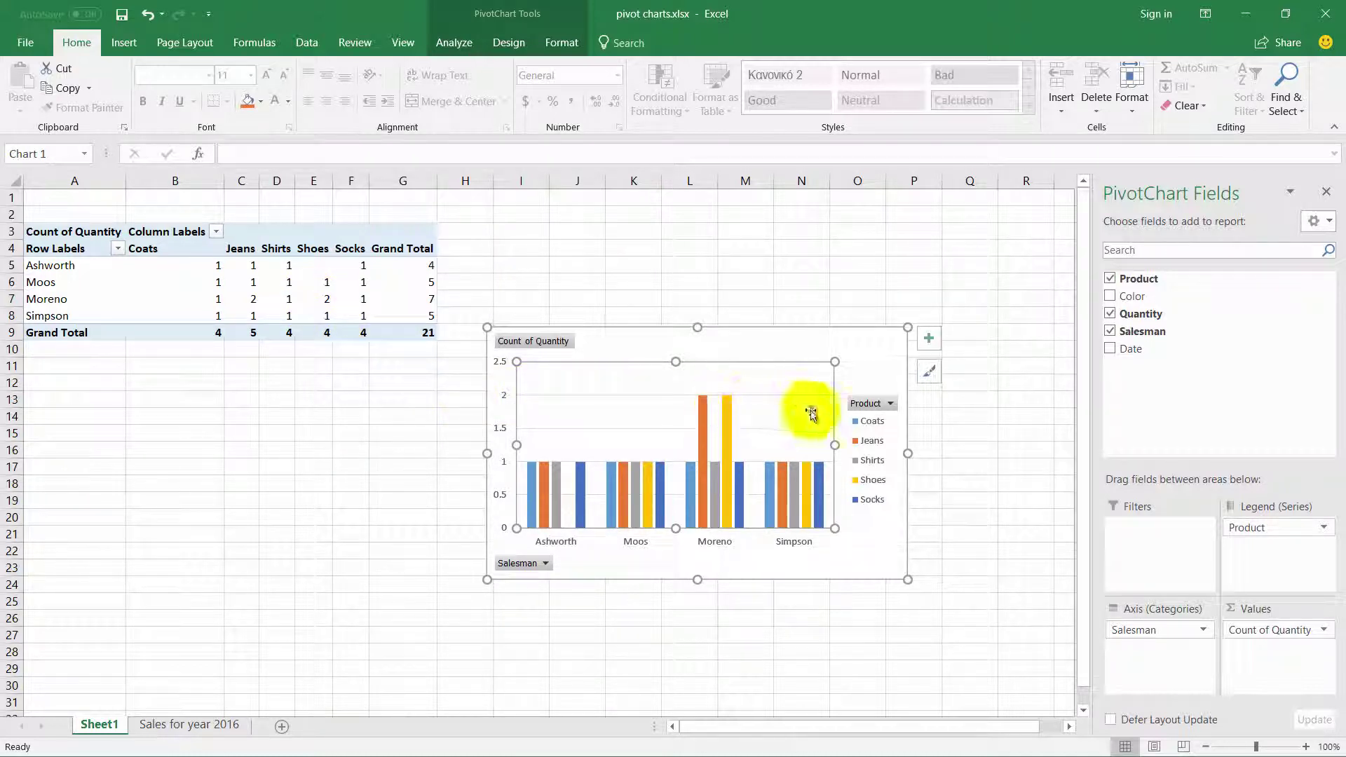
# Step: Filter the PivotChart to show only the Shirts product and only salesman Simpson
pyautogui.click(890, 404)
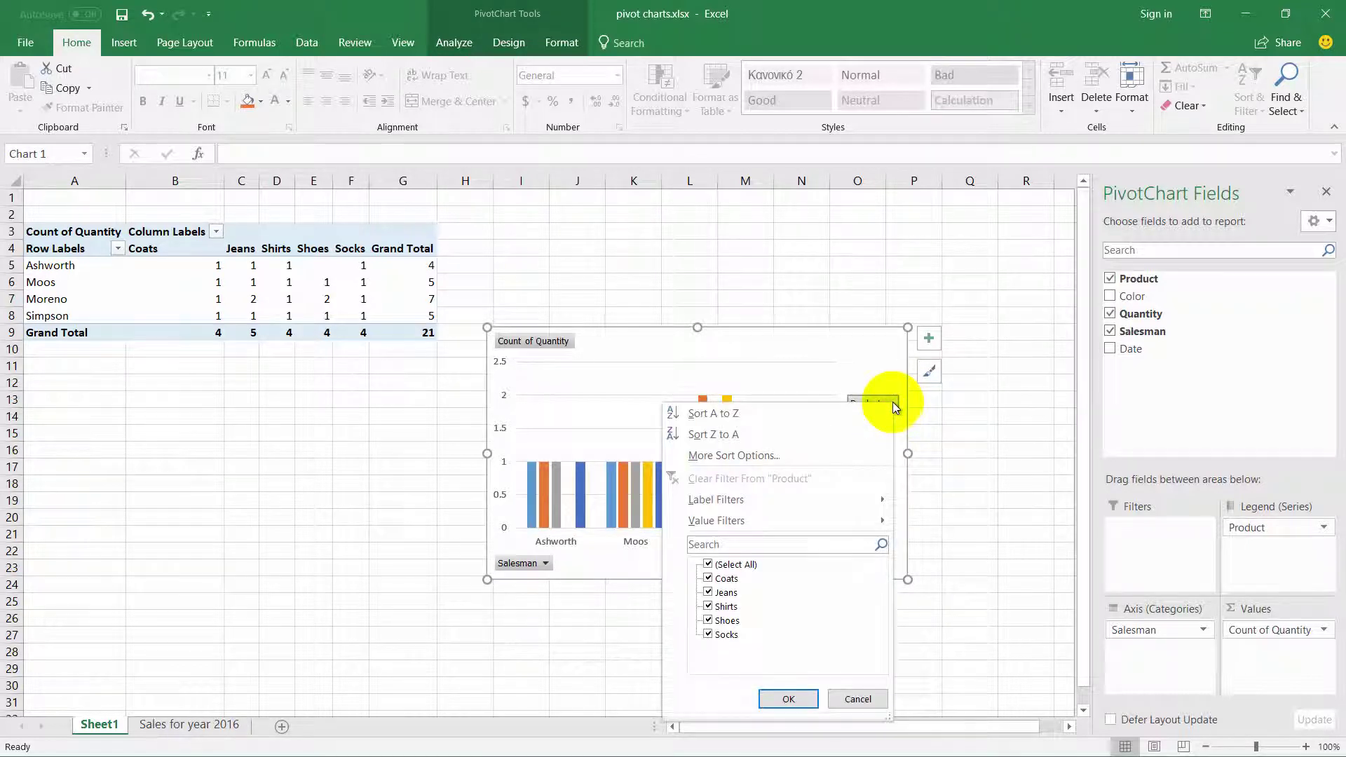
pyautogui.click(708, 565)
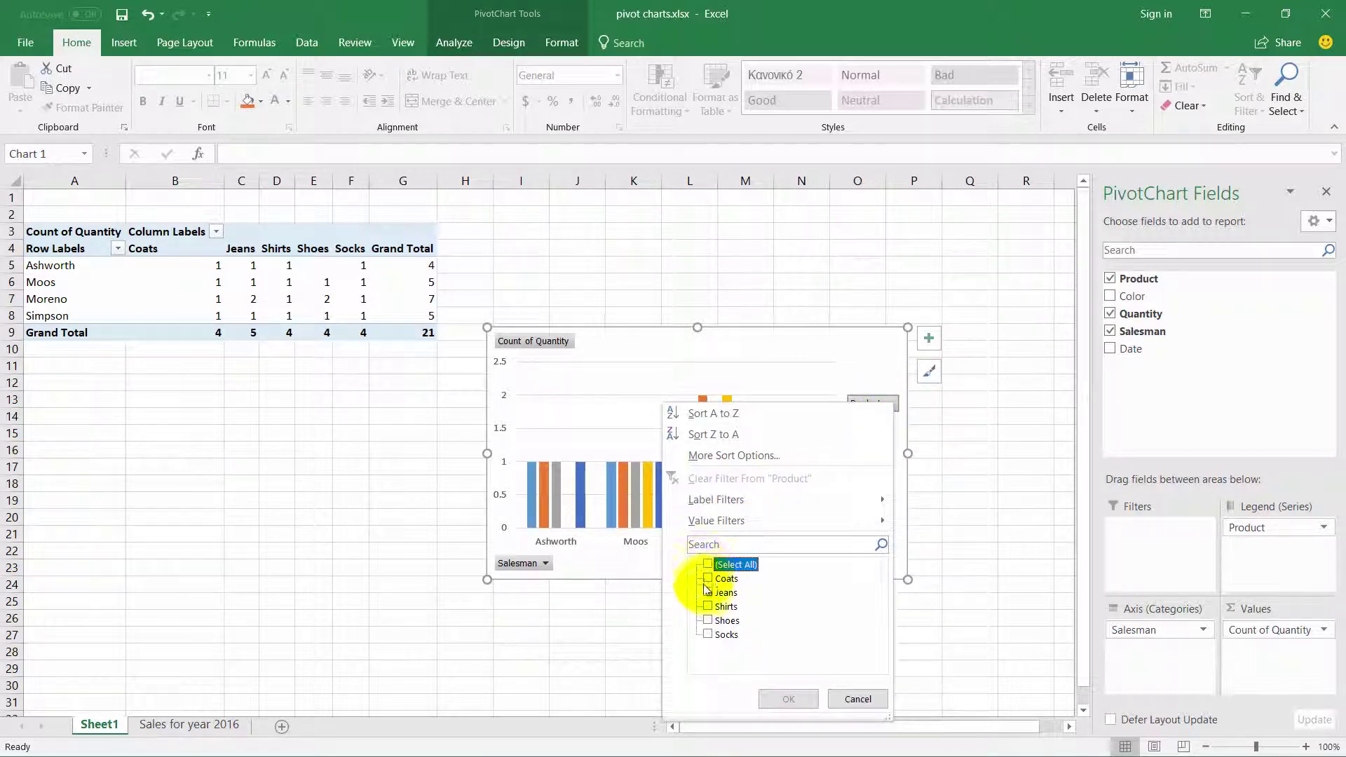
pyautogui.click(708, 606)
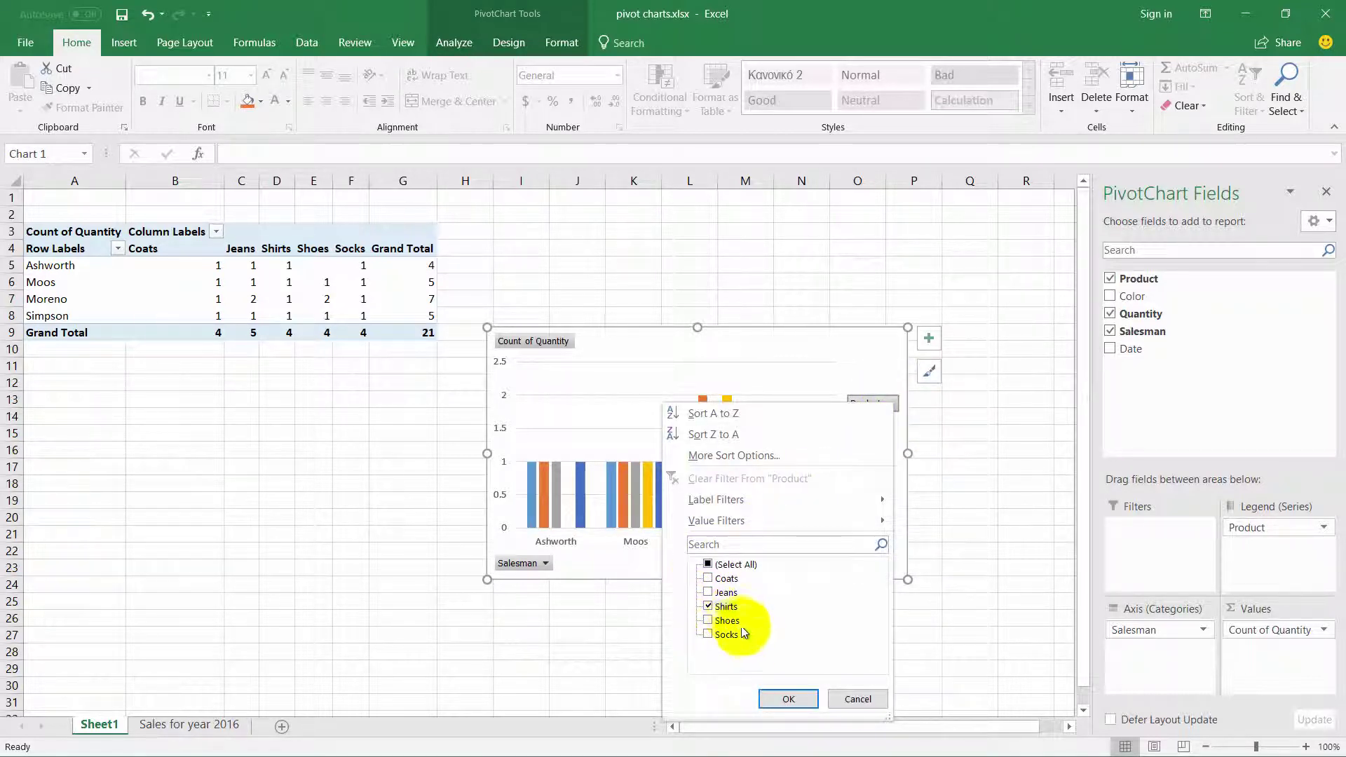
pyautogui.click(789, 699)
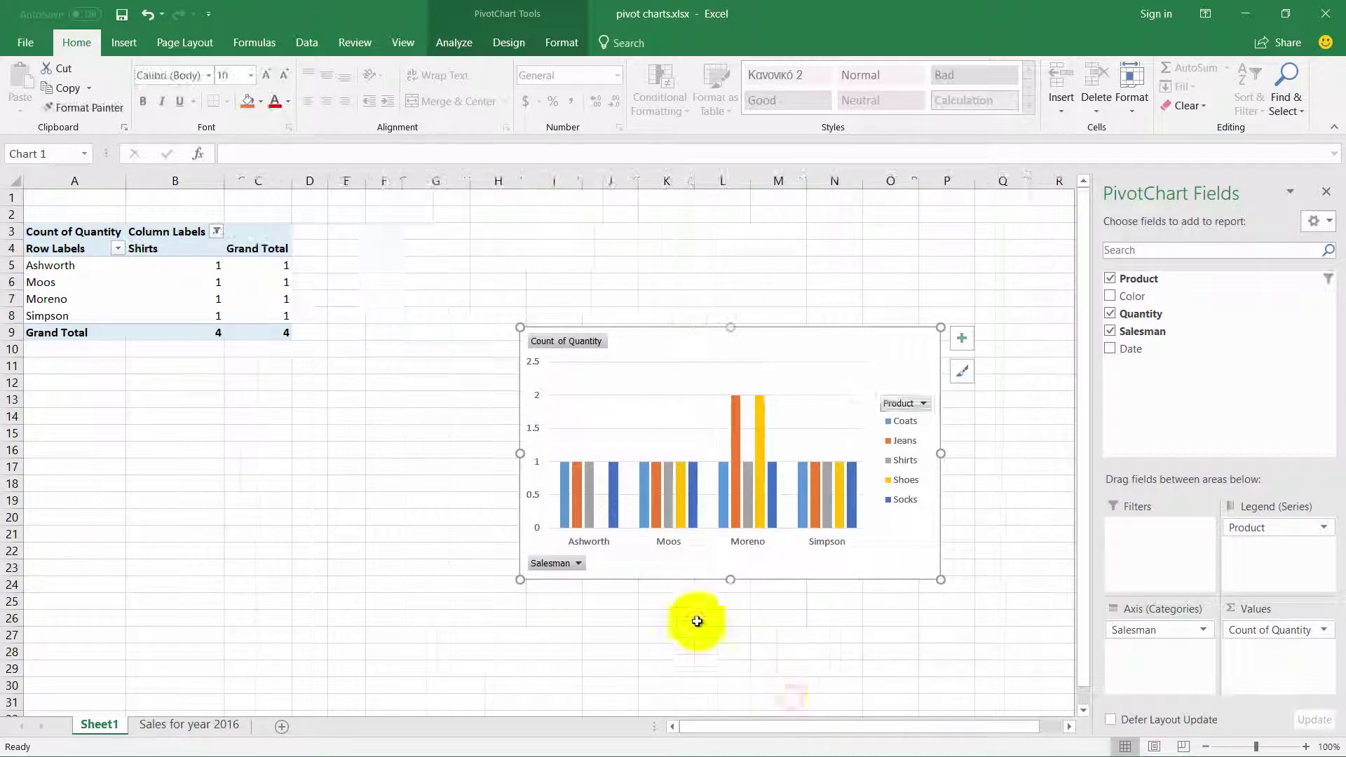
pyautogui.click(578, 564)
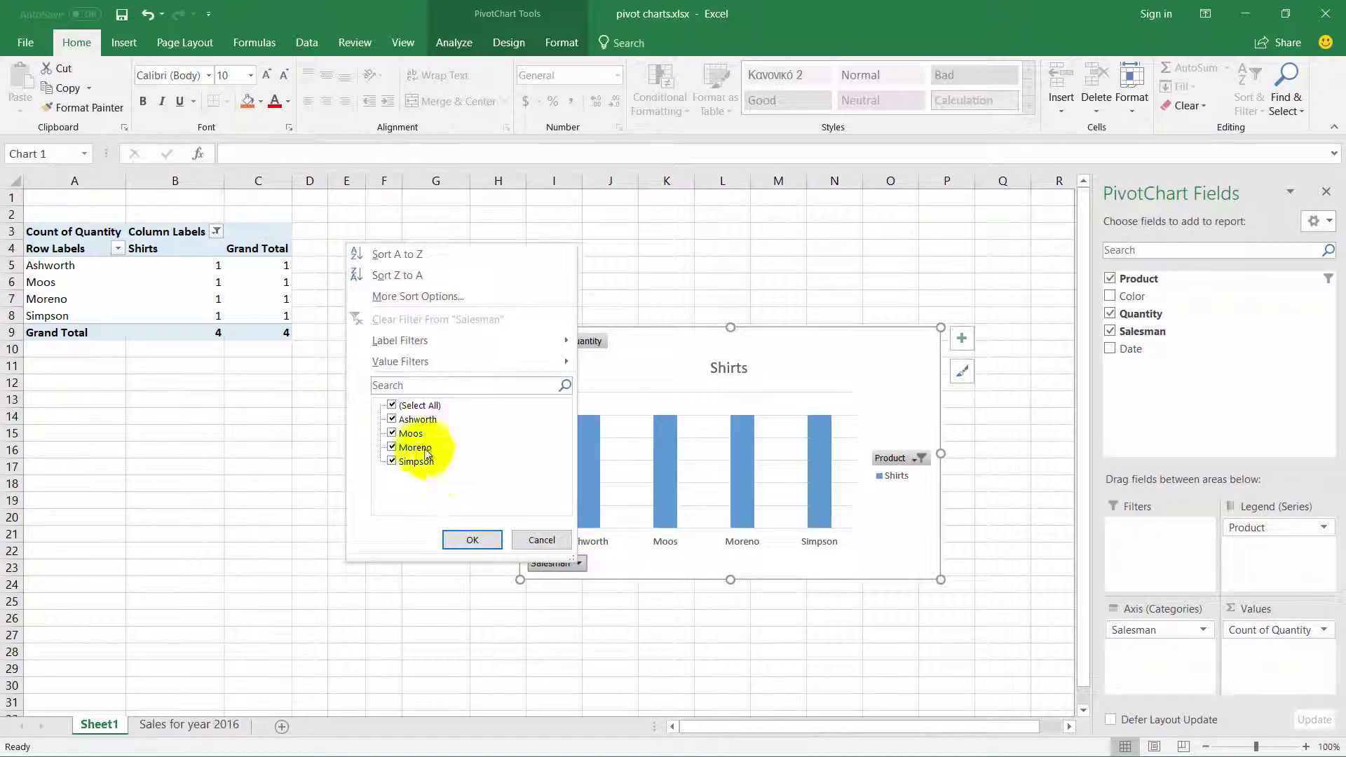
pyautogui.click(393, 405)
pyautogui.click(393, 461)
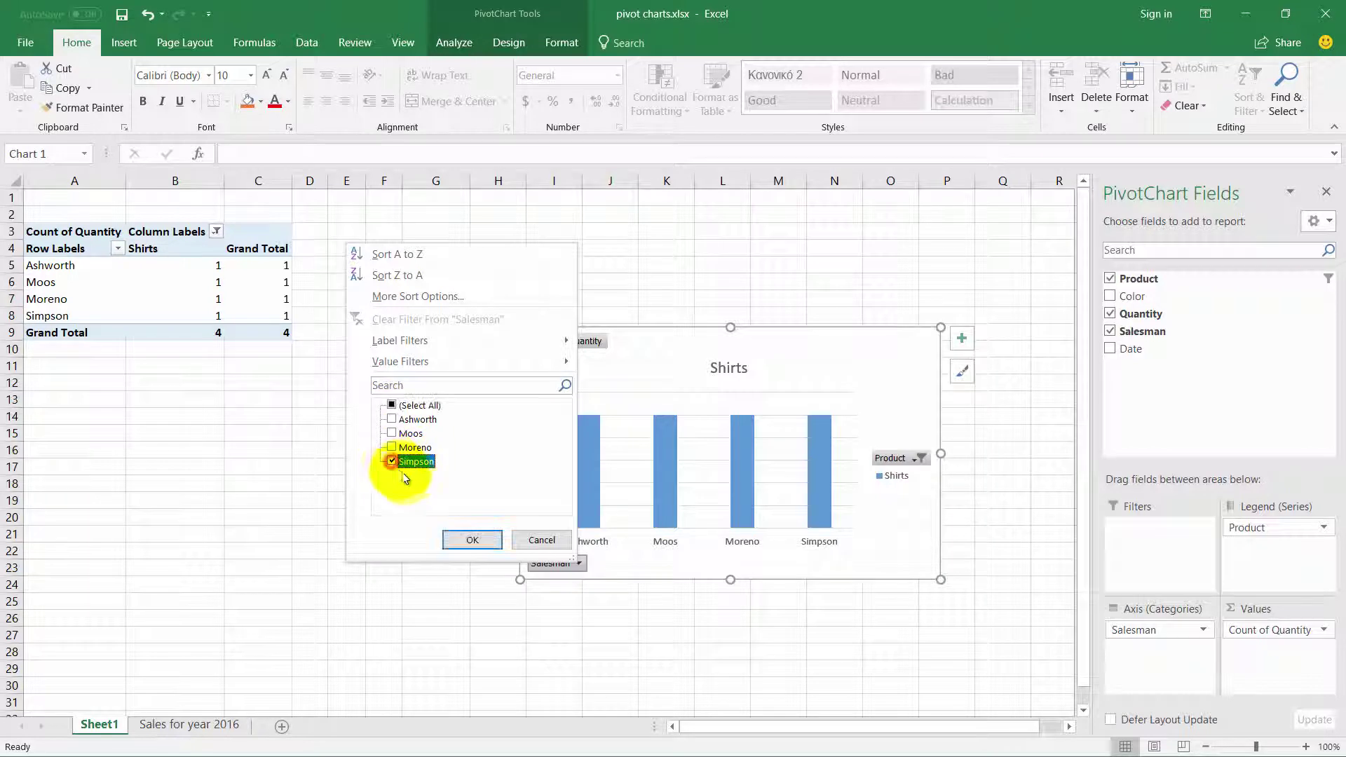
pyautogui.click(468, 540)
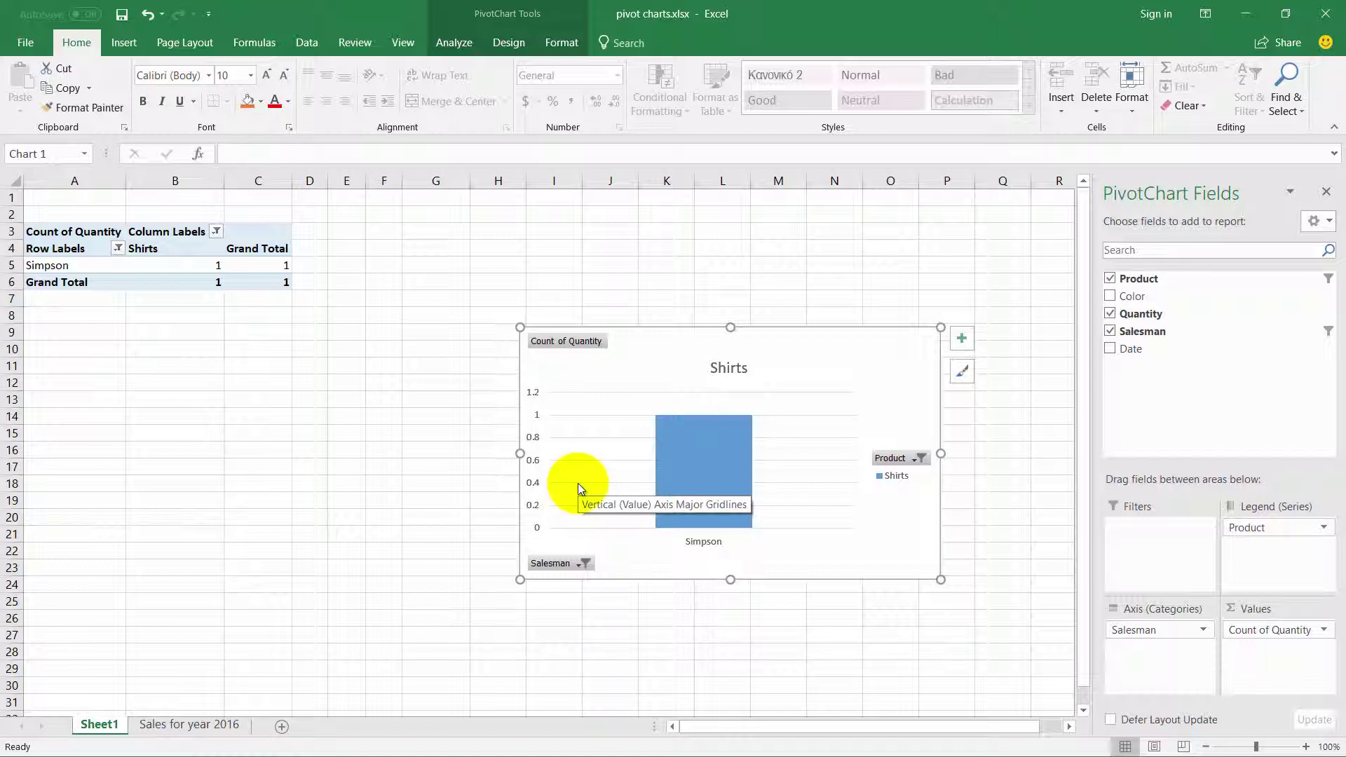
# Step: Clear the Salesman and Product filters so all salesmen and products reappear
pyautogui.click(117, 248)
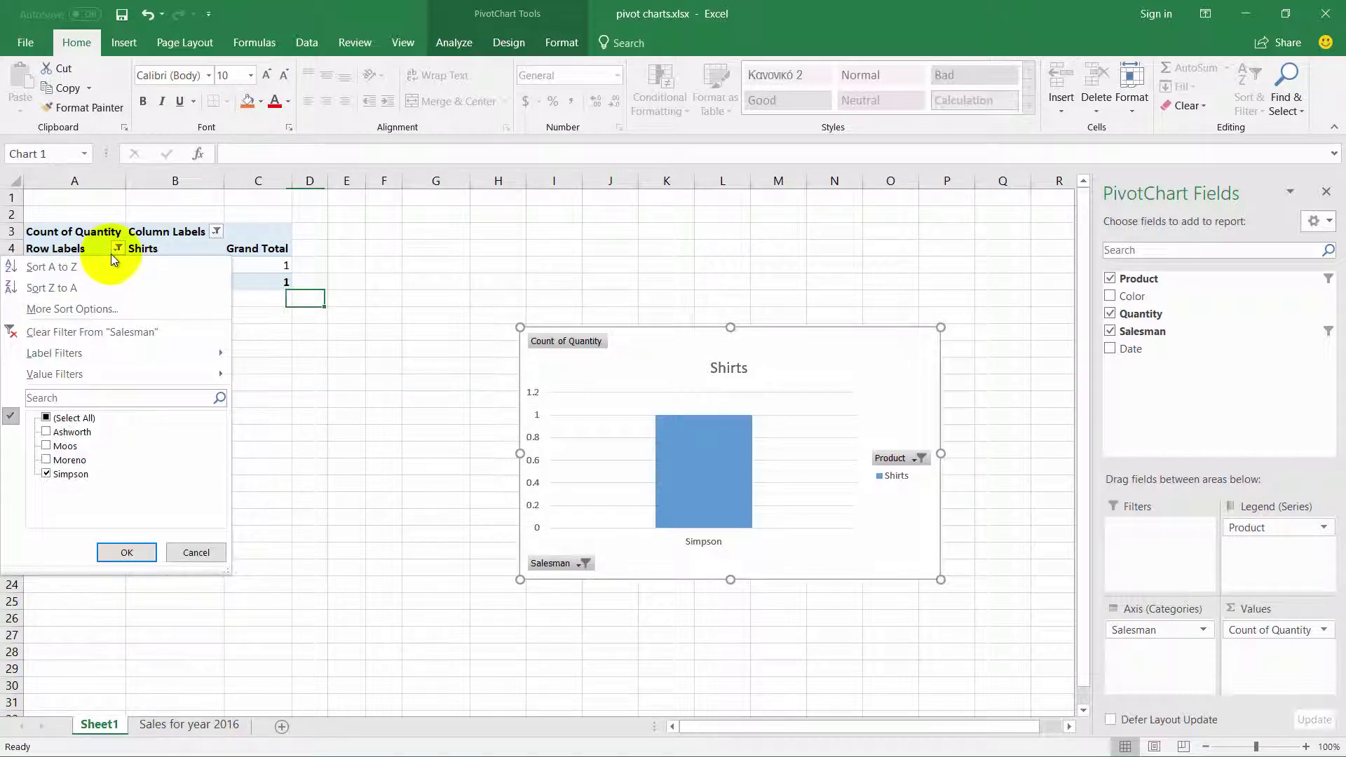
pyautogui.click(103, 331)
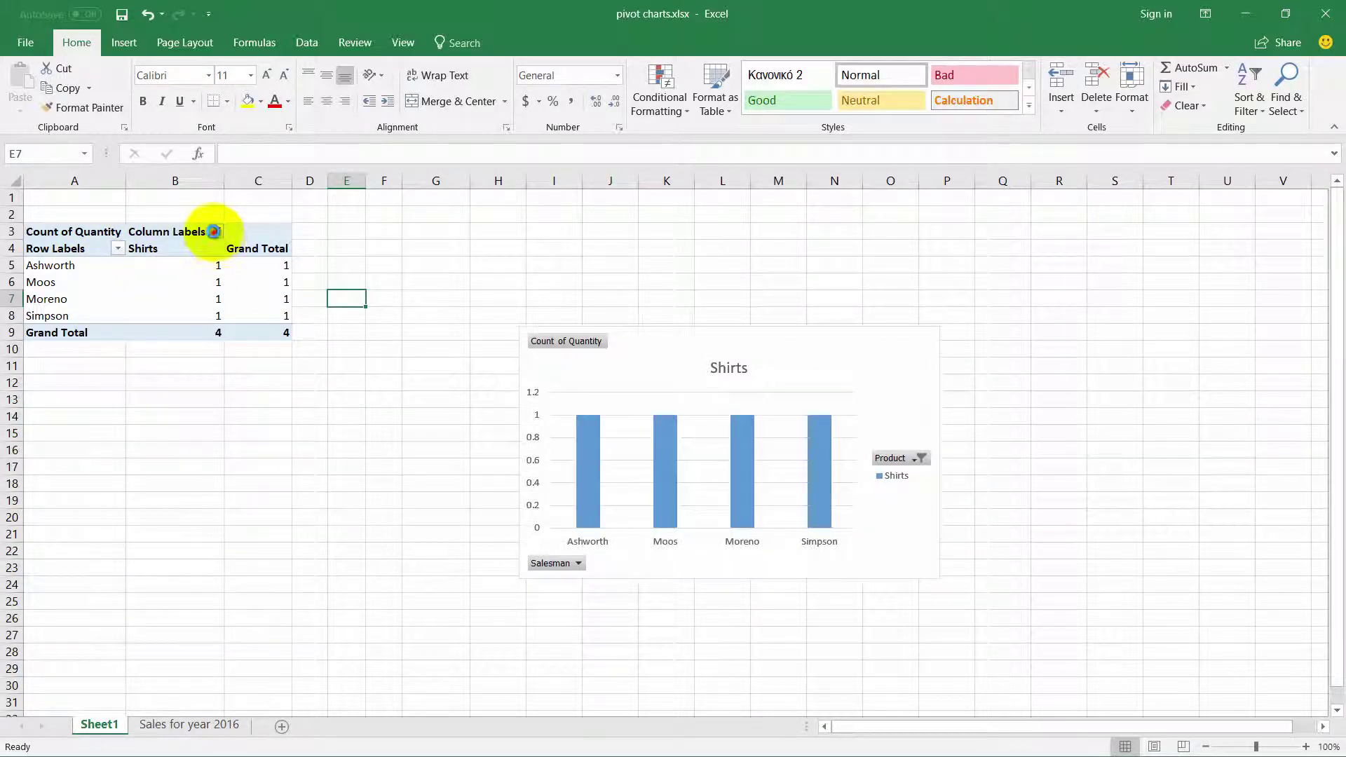
pyautogui.click(214, 232)
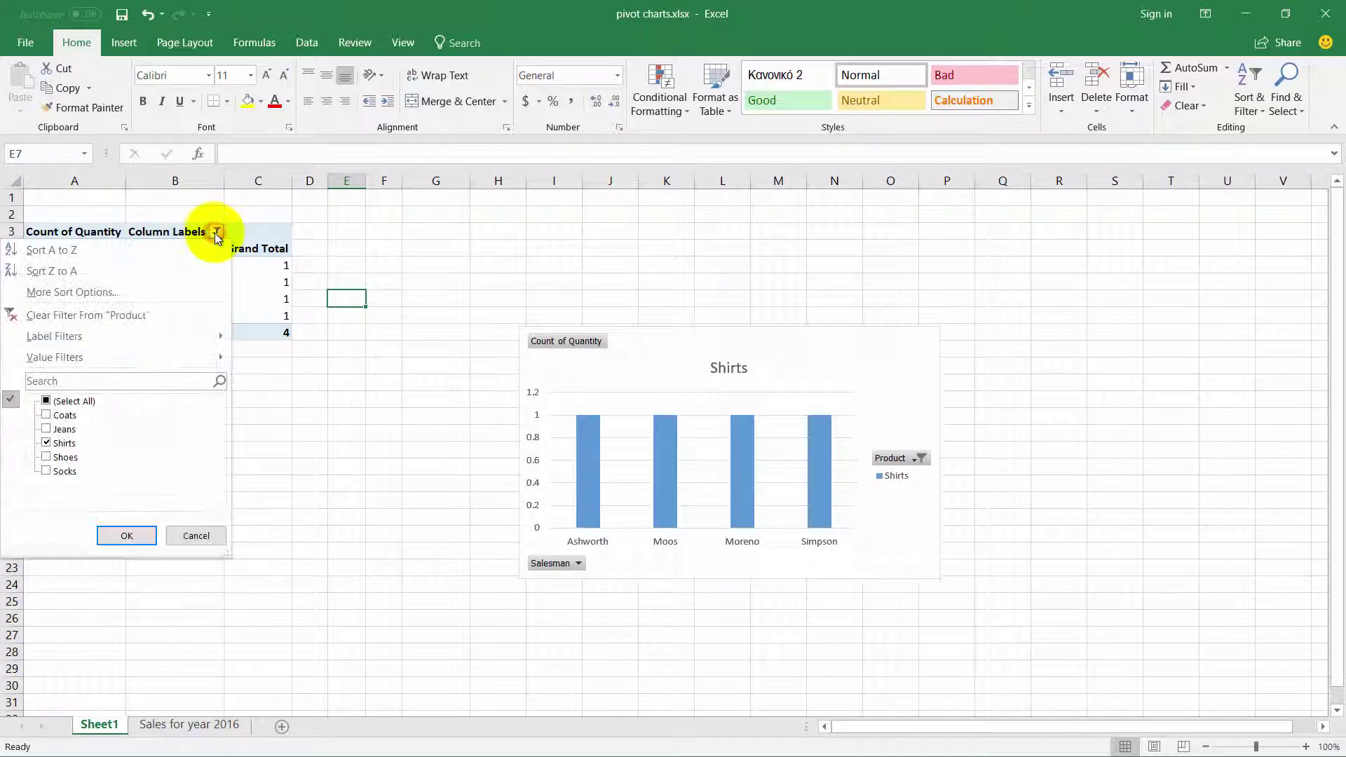
pyautogui.click(112, 314)
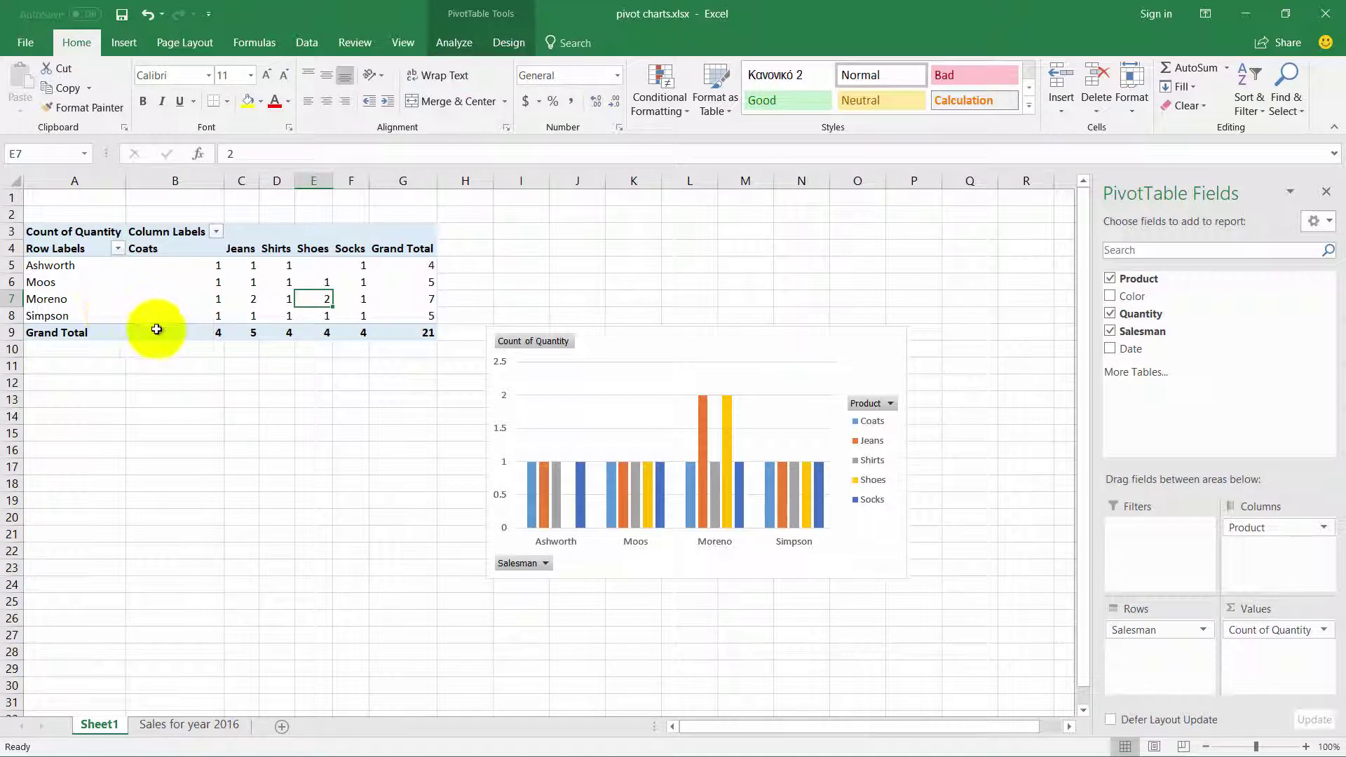
# Step: Change Count of Quantity back to Sum in Value Field Settings, restoring the grand total of 82
pyautogui.rightClick(545, 341)
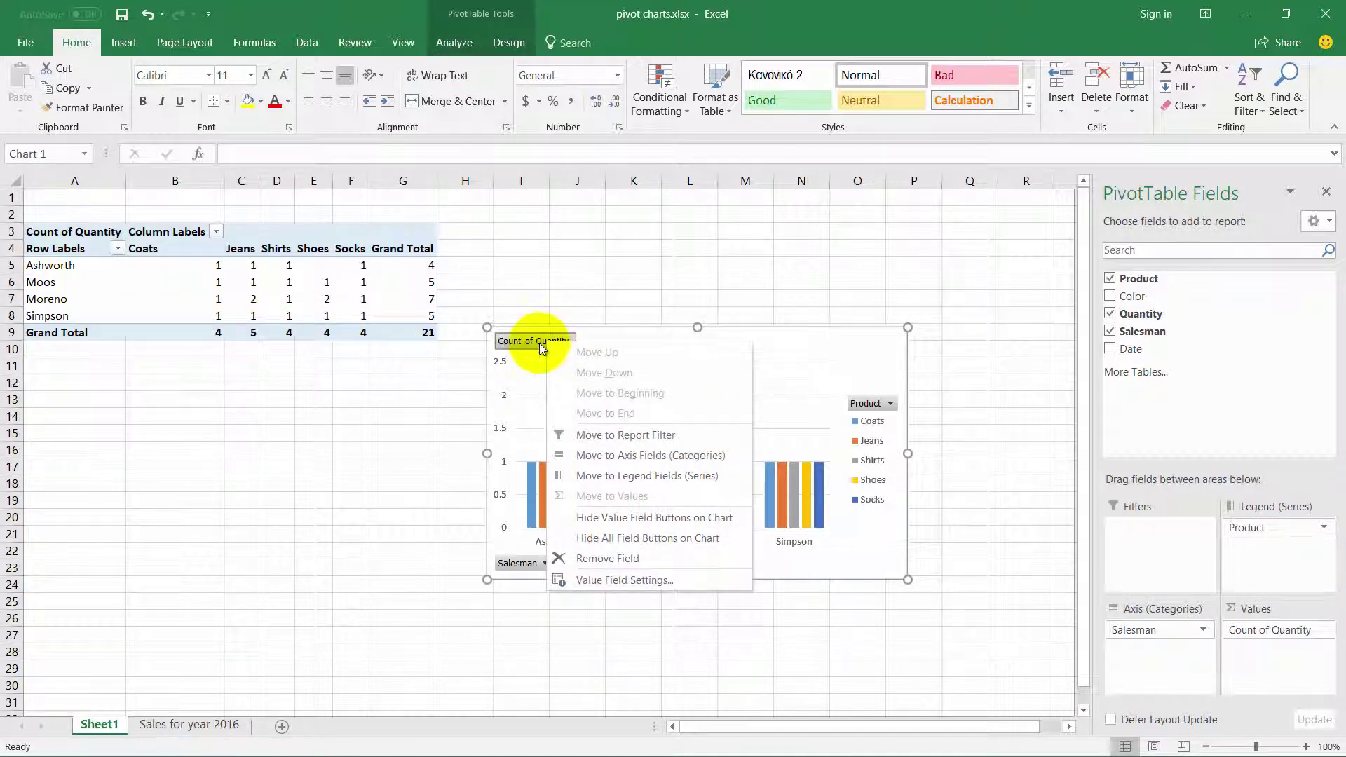
pyautogui.click(612, 580)
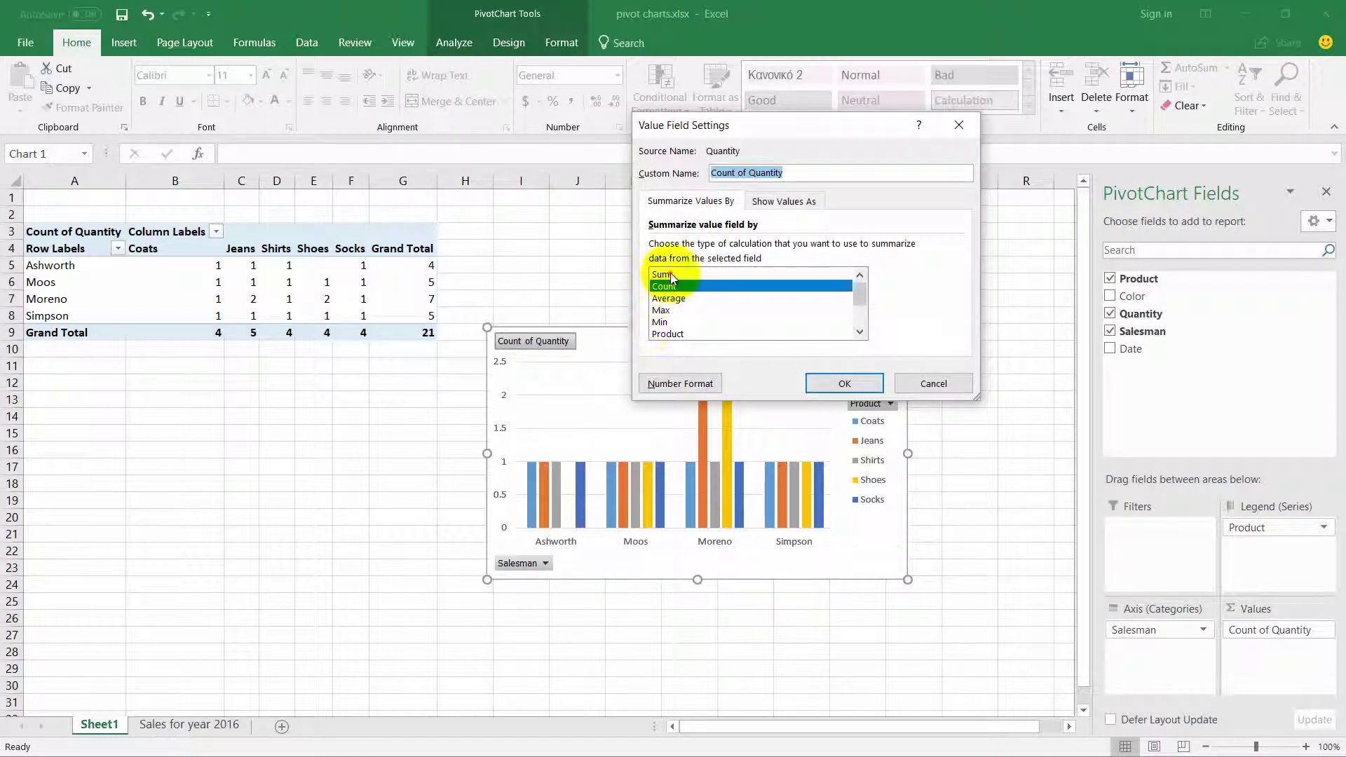
pyautogui.click(662, 274)
pyautogui.click(844, 383)
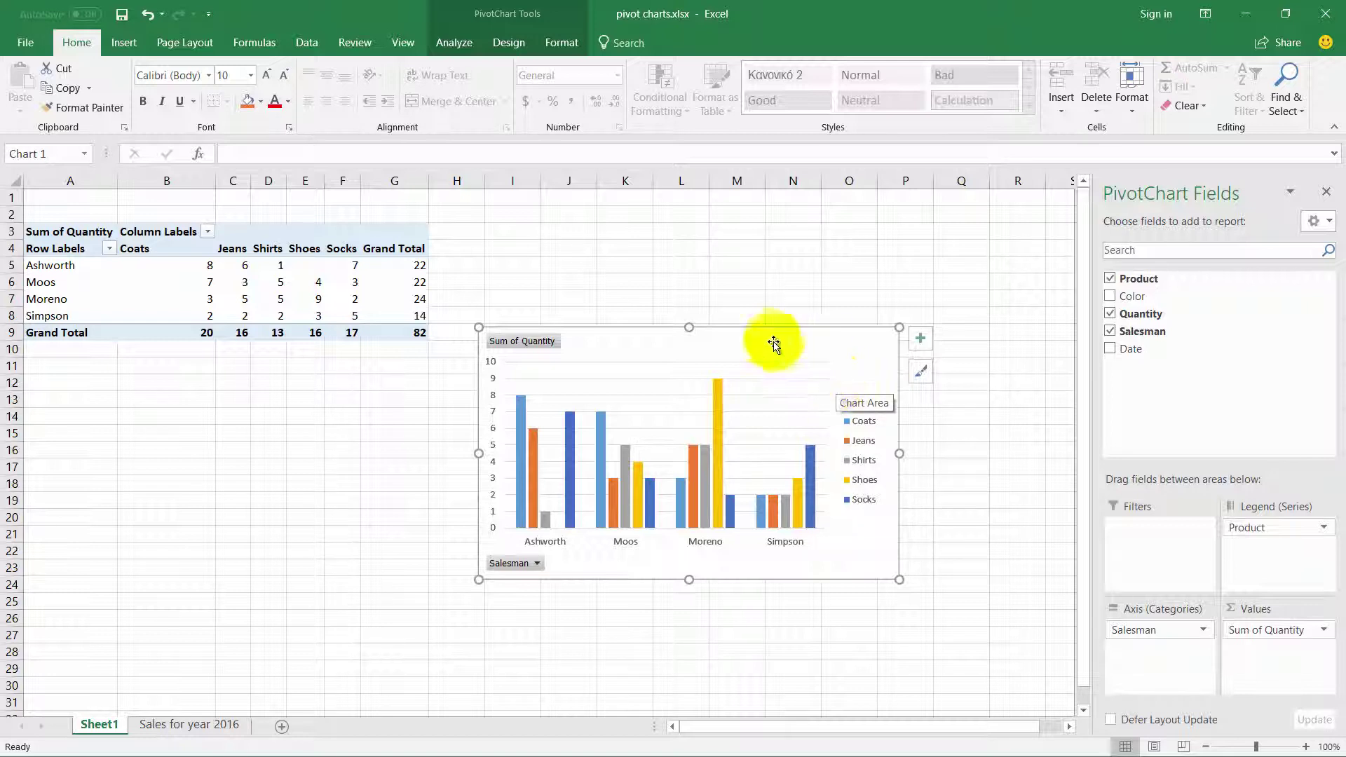
# Step: Change the PivotChart type to 3-D Clustered Column
pyautogui.click(499, 43)
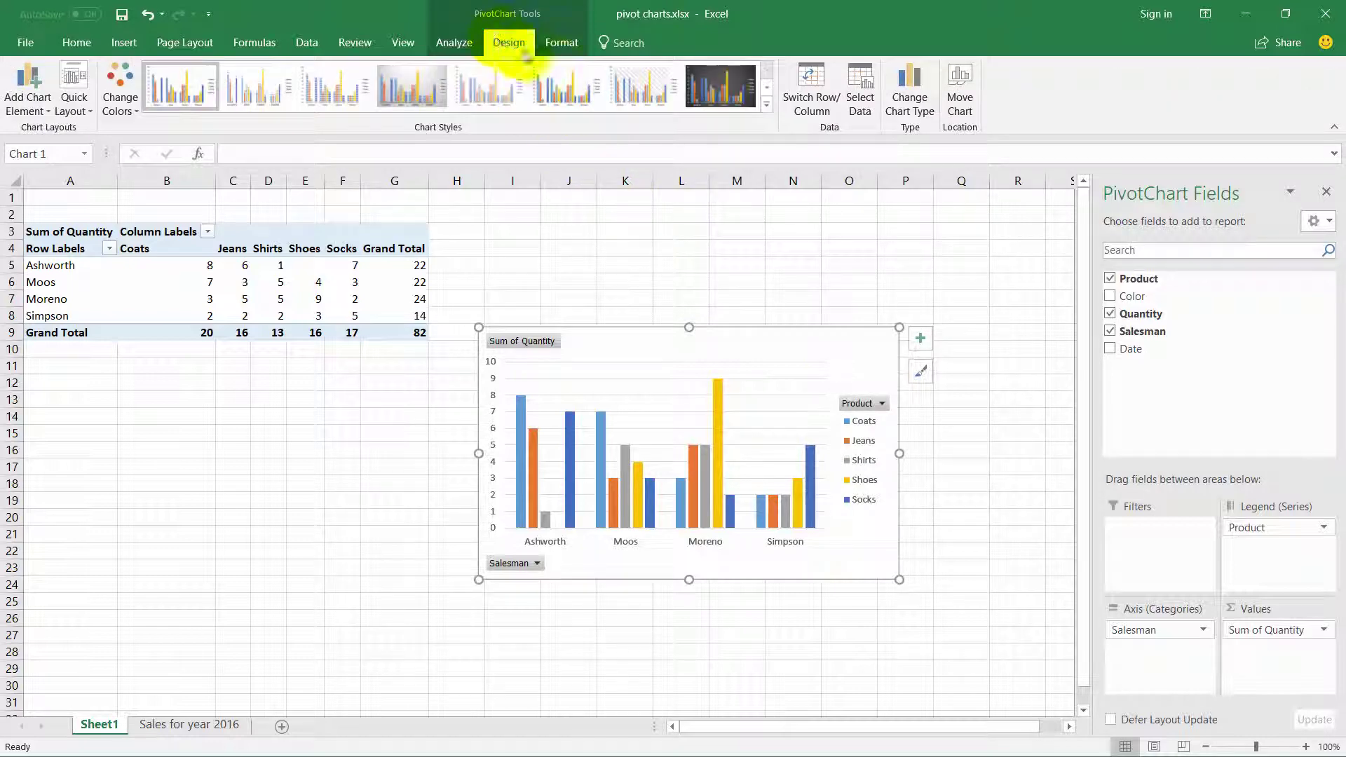
pyautogui.click(904, 87)
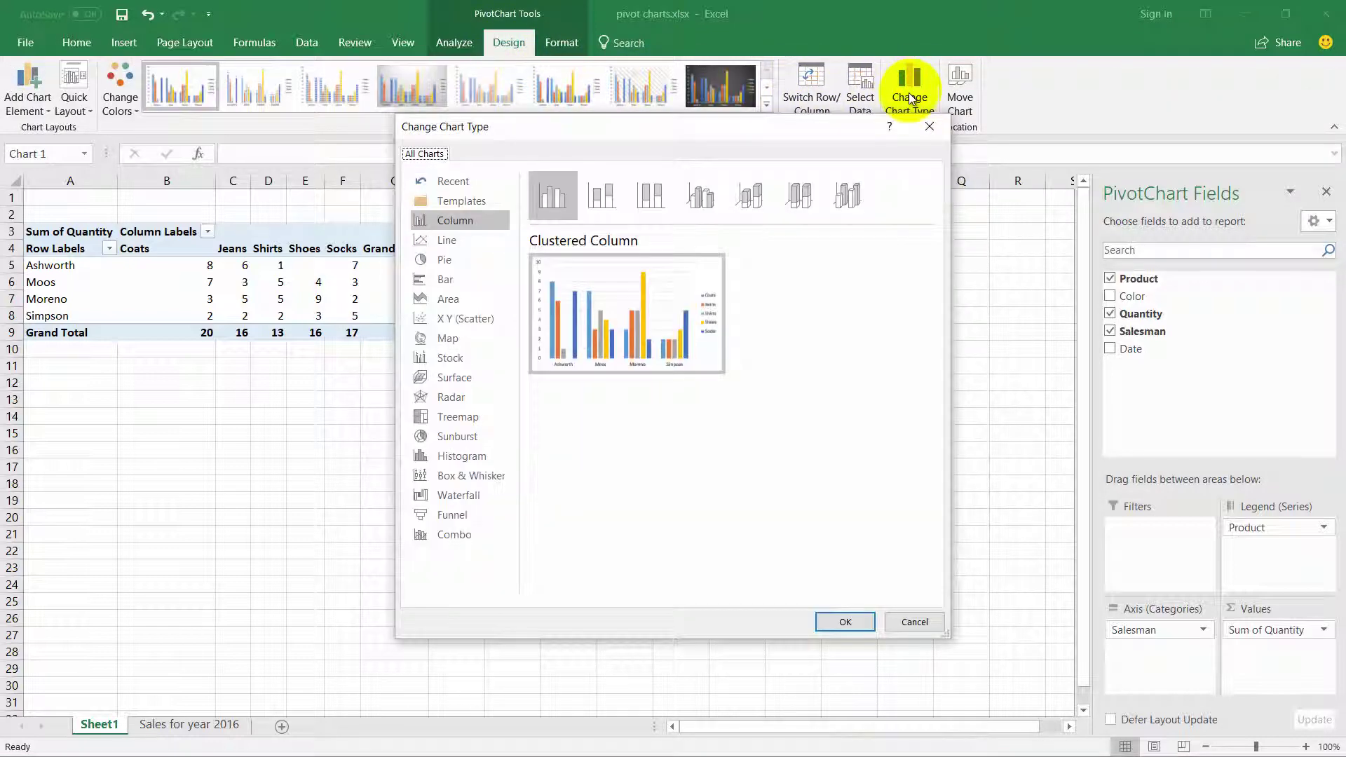
pyautogui.click(699, 196)
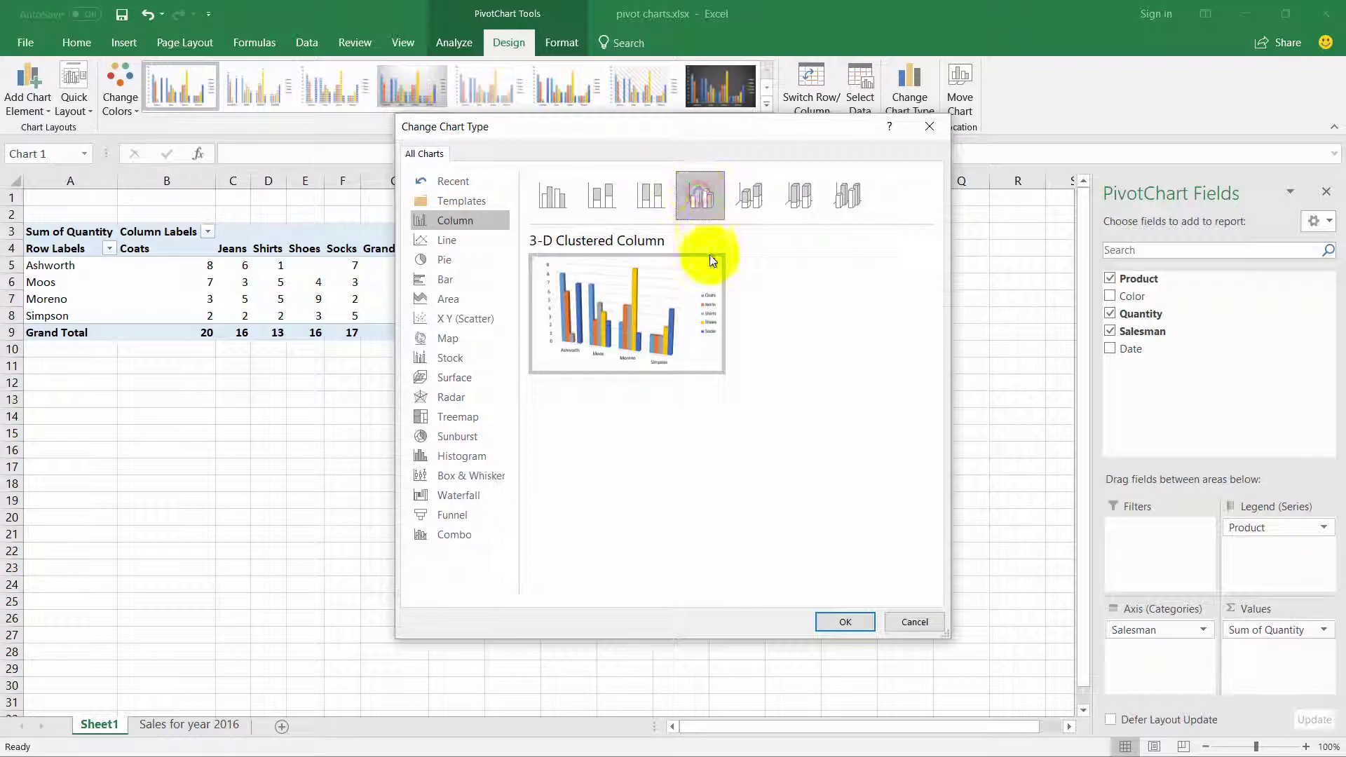
pyautogui.click(834, 618)
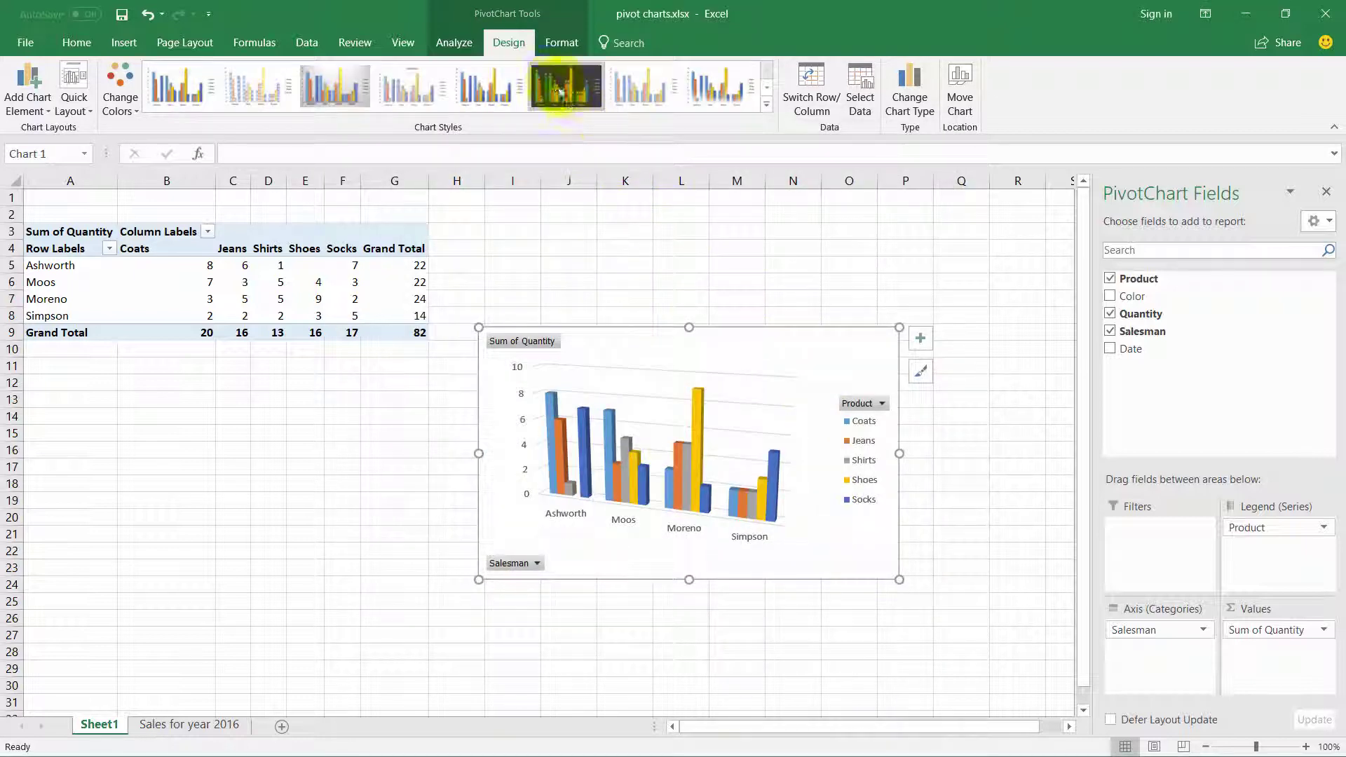
# Step: Apply the dark chart style, Quick Layout 7 with axis titles, and a green-blue-yellow Colorful palette
pyautogui.click(553, 82)
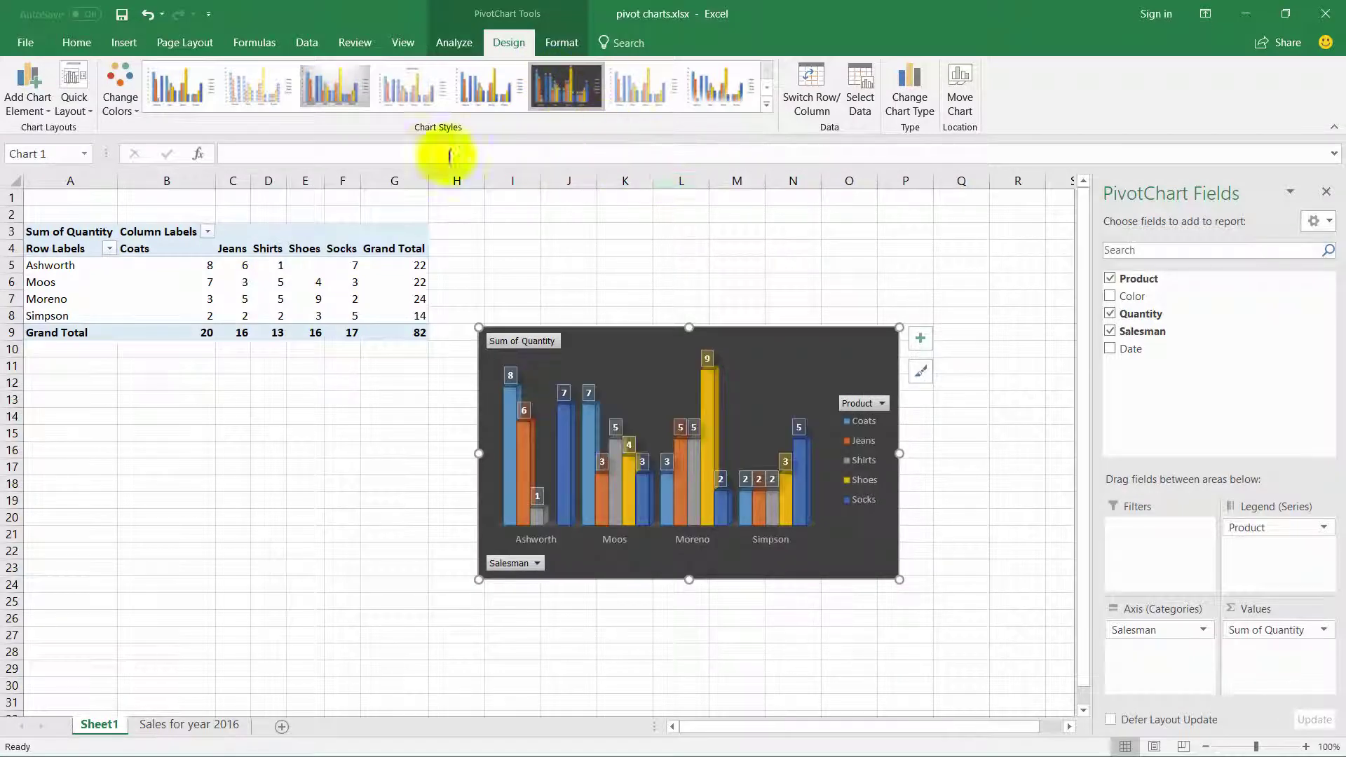
pyautogui.click(92, 114)
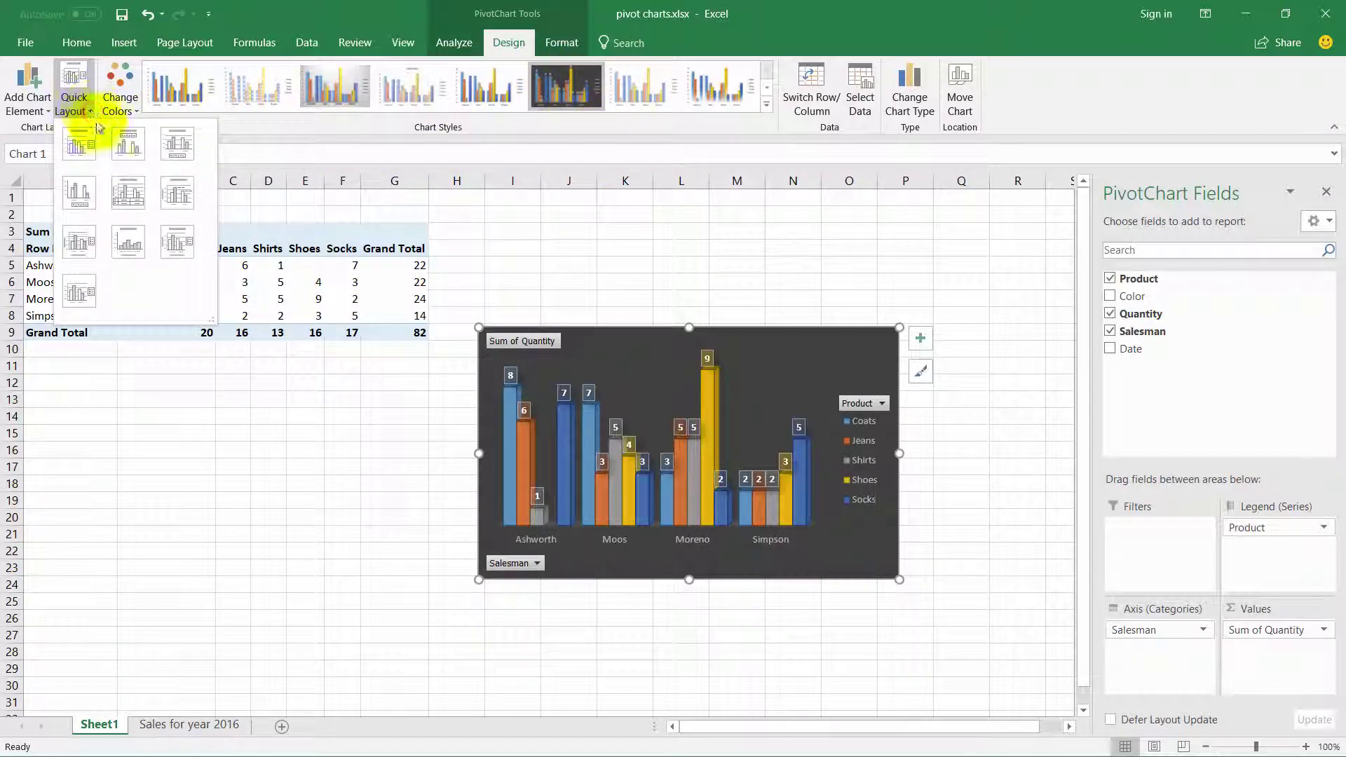
pyautogui.click(82, 245)
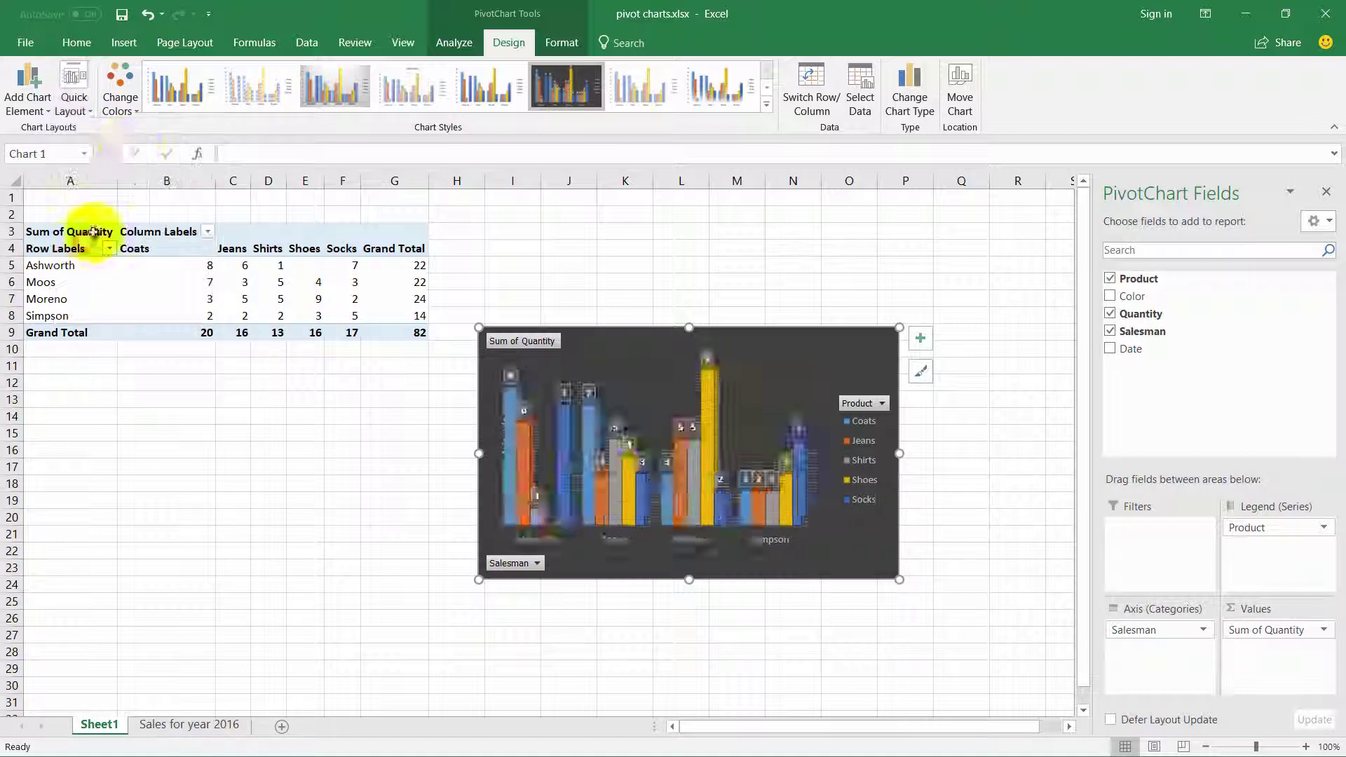
pyautogui.click(137, 117)
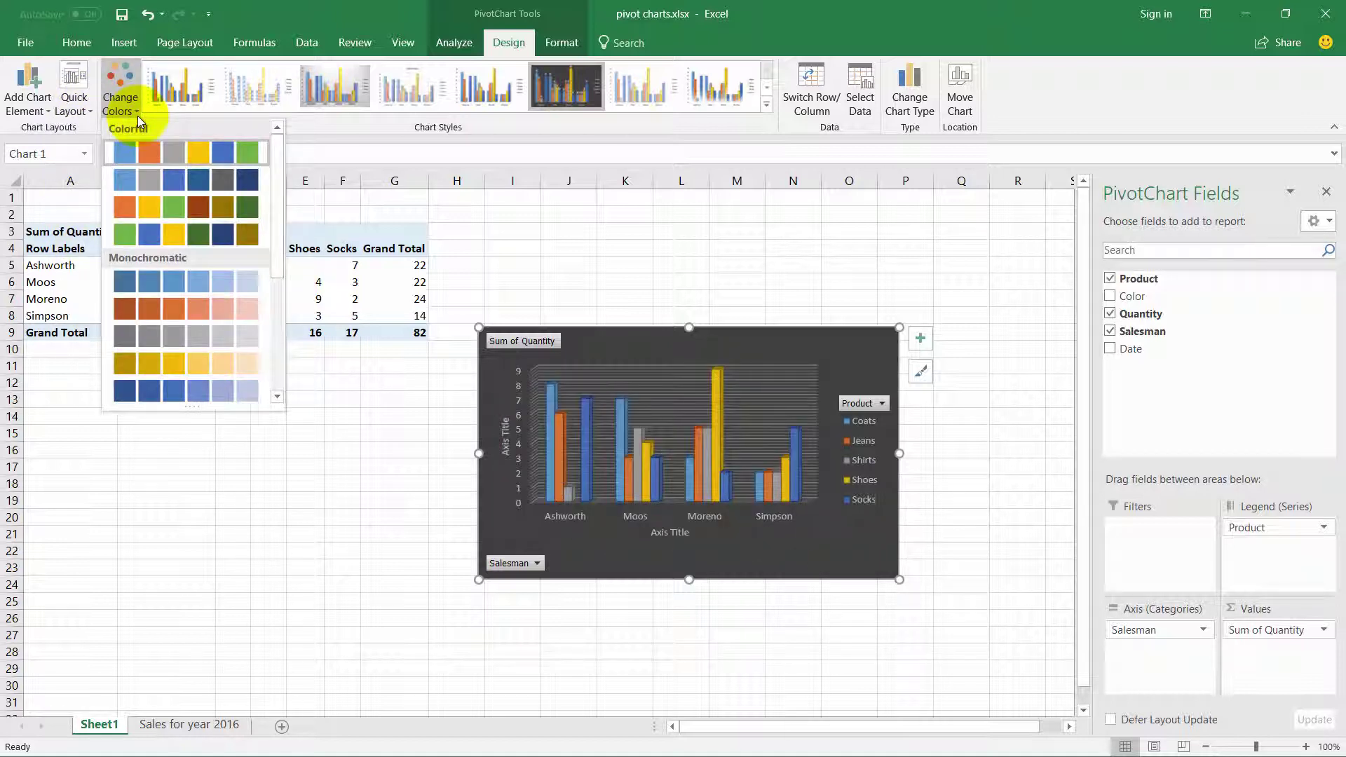
pyautogui.click(173, 234)
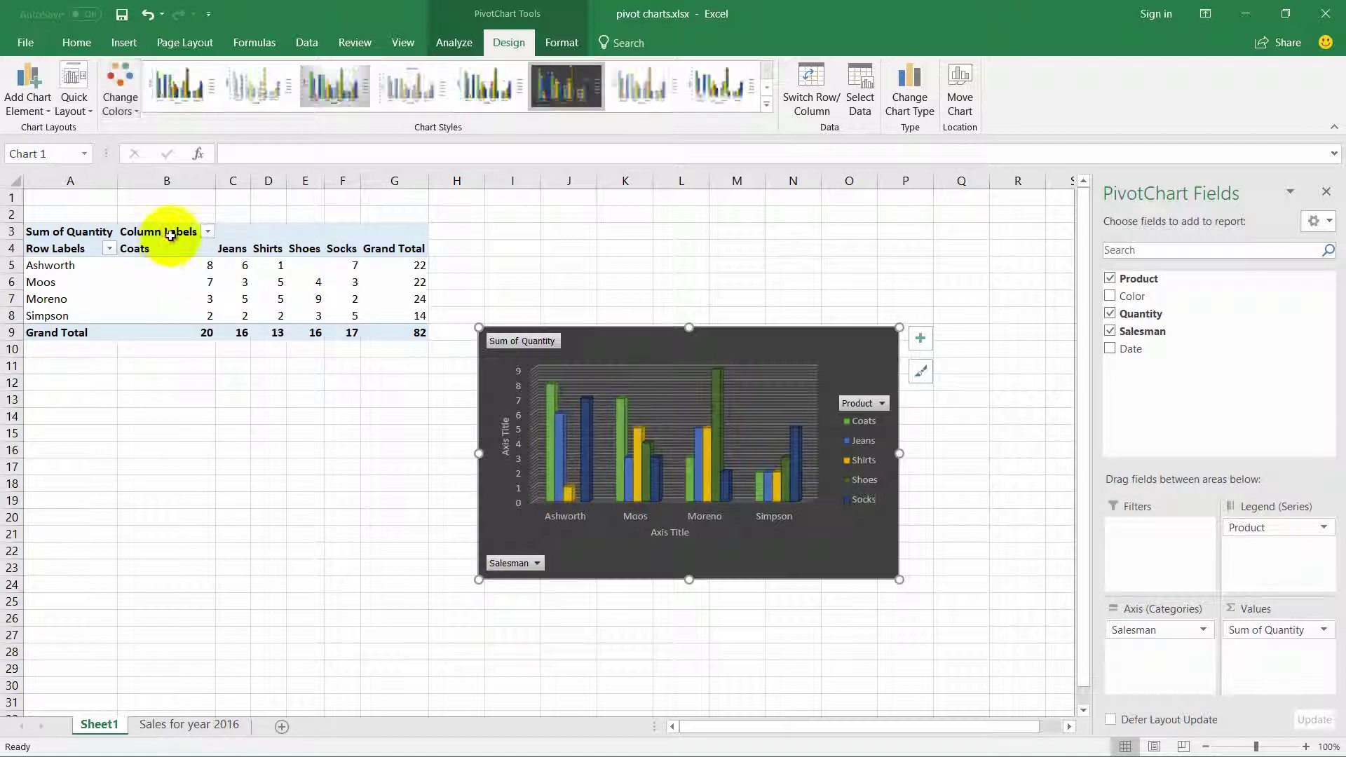